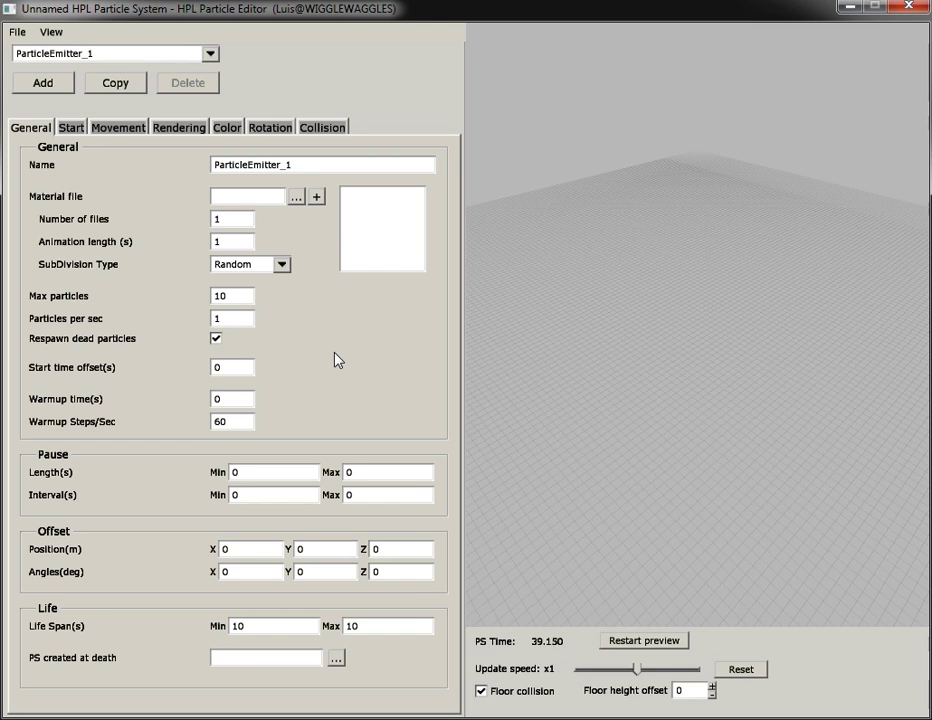
# Open test.ps from the recent files list.
pyautogui.click(17, 32)
pyautogui.moveTo(50, 114)
pyautogui.click(222, 132)
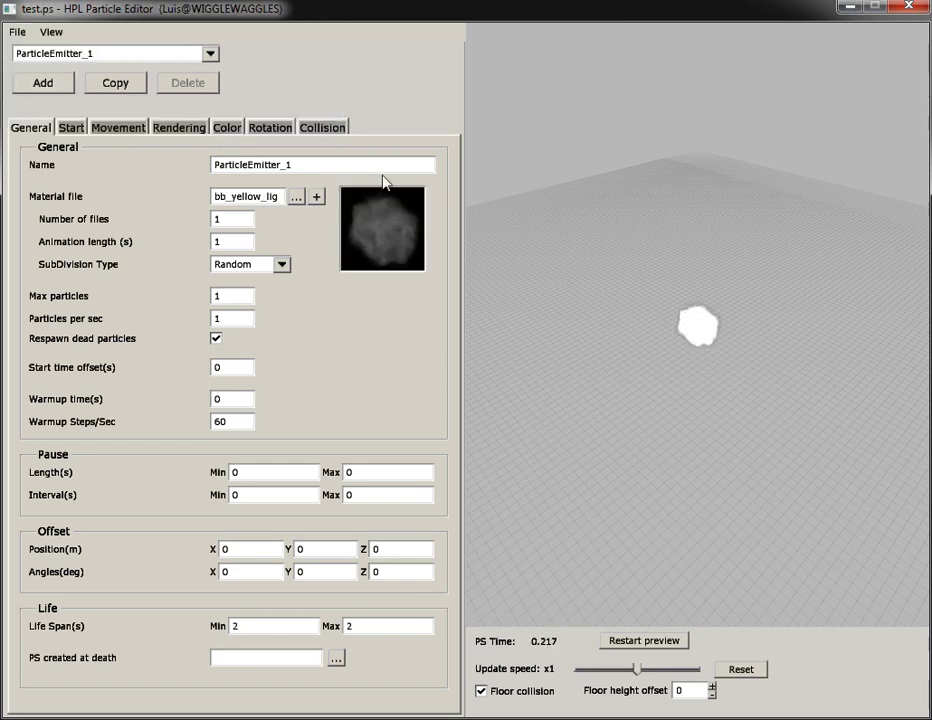
# Set the emitter's Box Start to min -1,-1,-1 and max 1,1,1.
pyautogui.scroll(3, 640, 381)
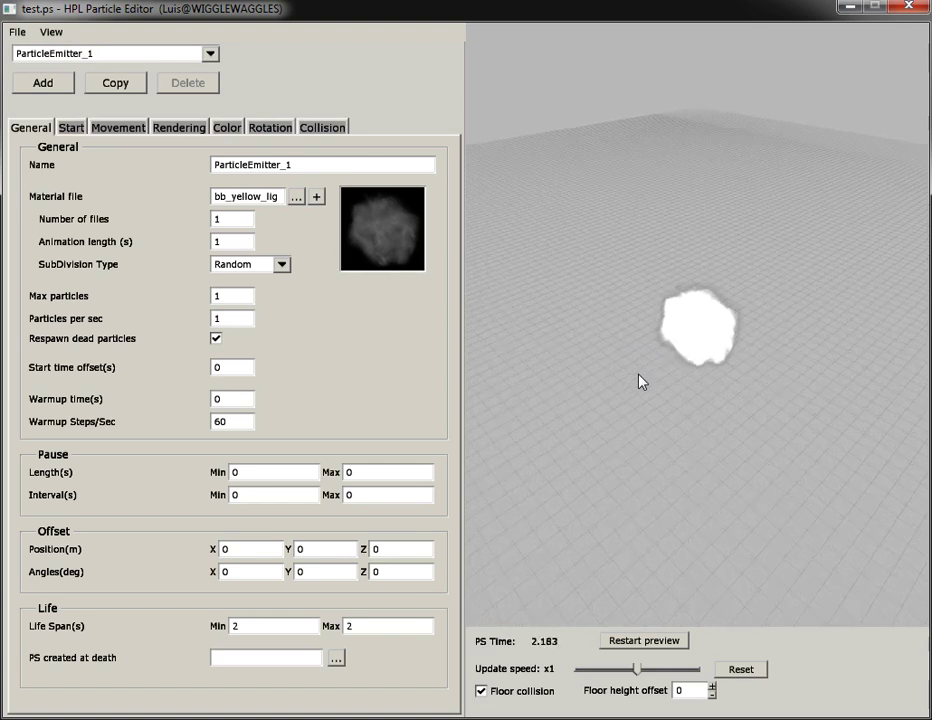
pyautogui.scroll(3, 640, 381)
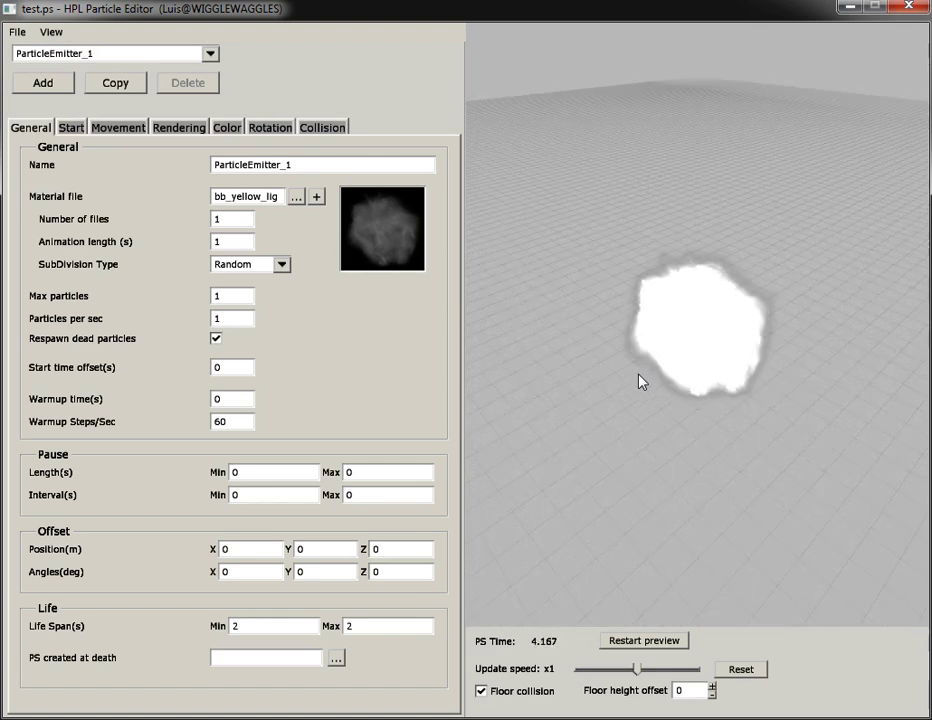
pyautogui.scroll(2, 640, 381)
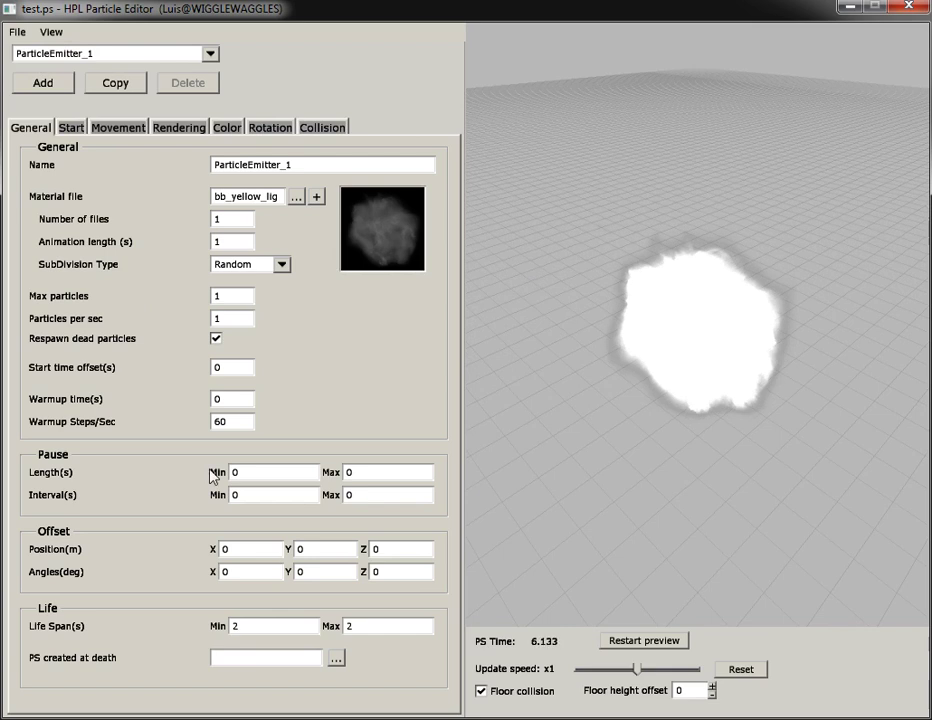
pyautogui.click(68, 128)
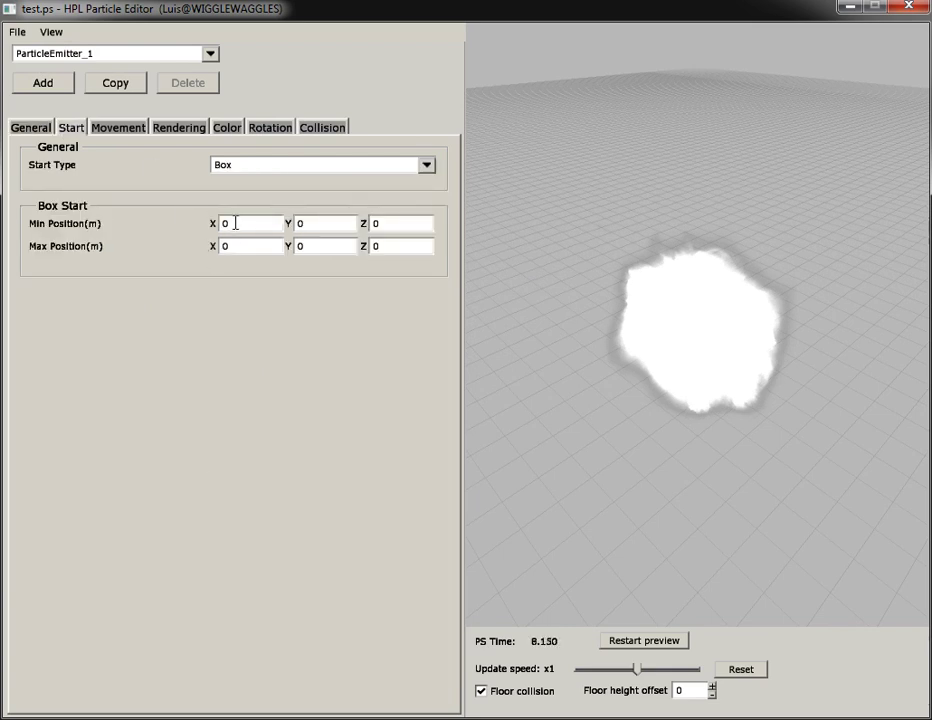
pyautogui.write('-1')
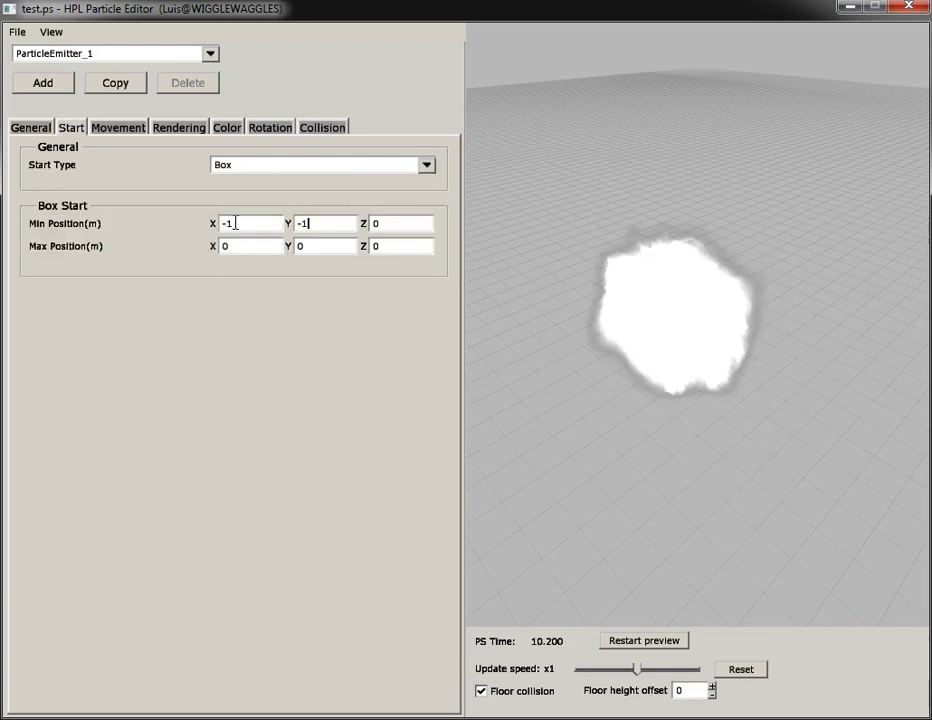
pyautogui.press('Tab')
pyautogui.write('-1')
pyautogui.press('Tab')
pyautogui.write('1')
pyautogui.press('Tab')
pyautogui.press('Tab')
pyautogui.write('1')
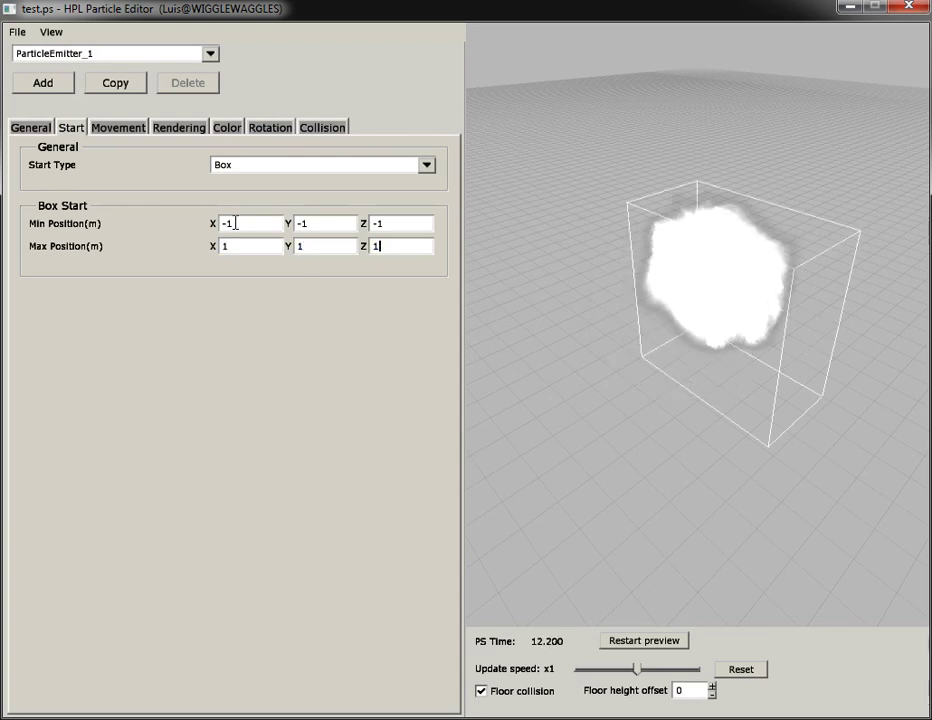
pyautogui.press('Tab')
# Set the Box velocity on the Movement tab to span -1 to 1 on every axis.
pyautogui.click(118, 128)
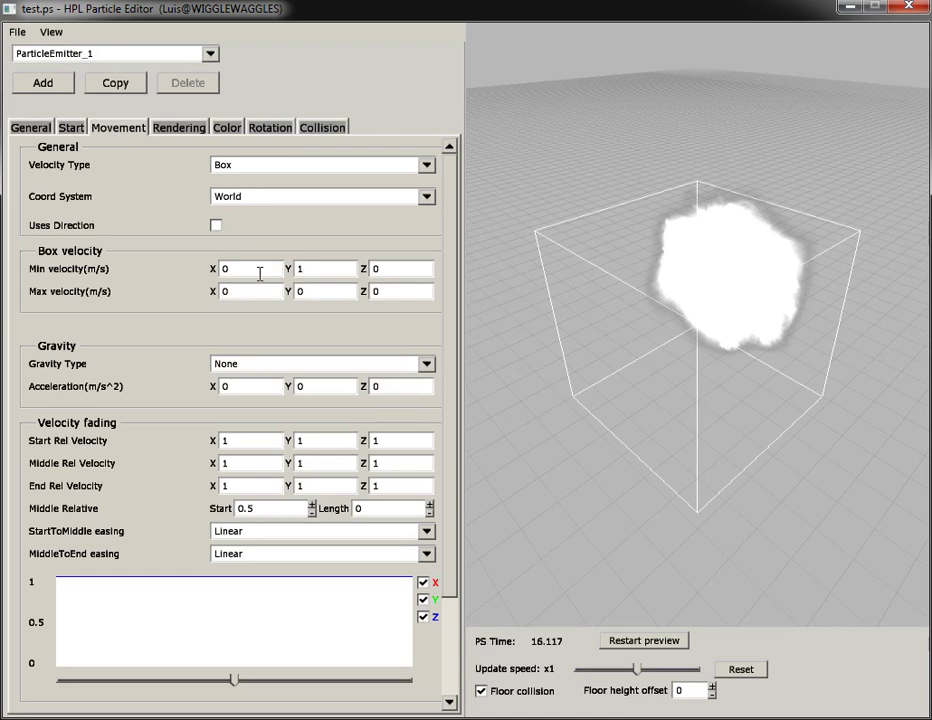
pyautogui.write('-1')
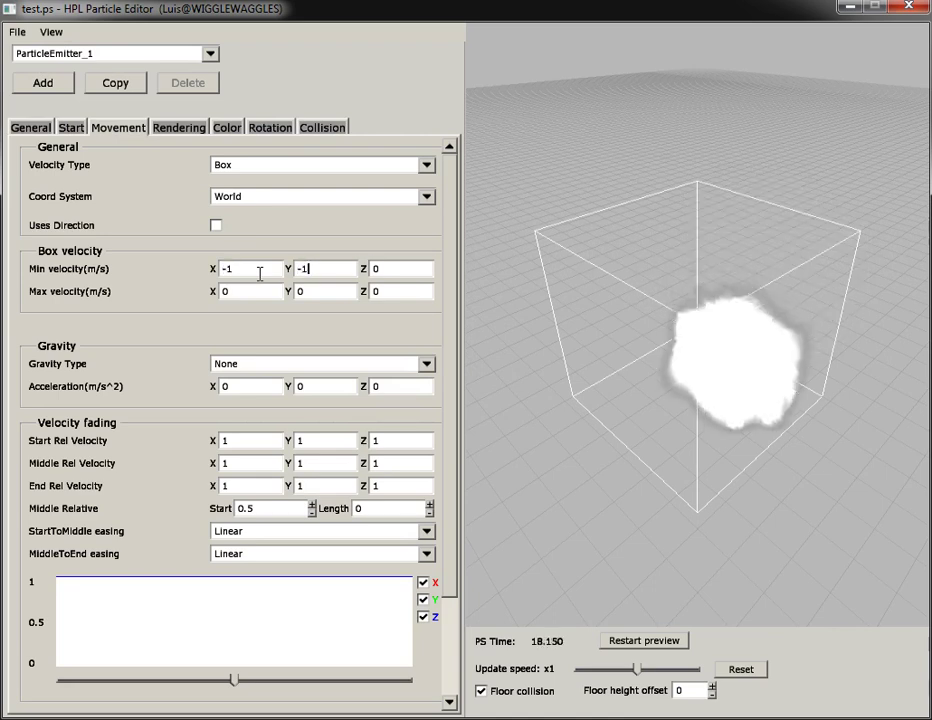
pyautogui.press('Tab')
pyautogui.write('-1')
pyautogui.press('Tab')
pyautogui.write('-1')
pyautogui.press('BackSpace')
pyautogui.press('BackSpace')
pyautogui.write('1')
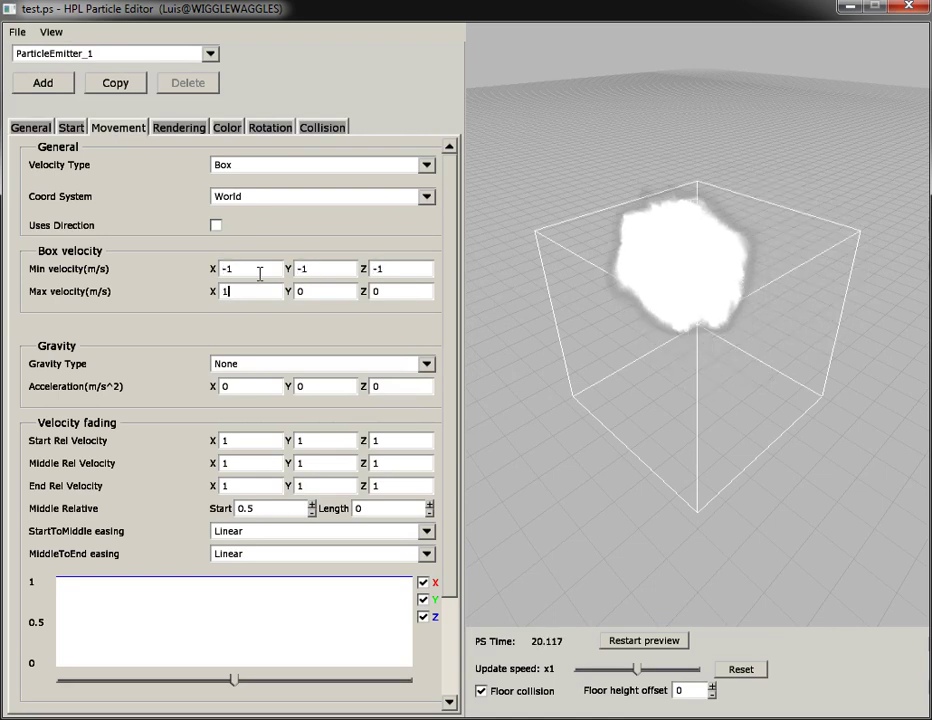
pyautogui.press('Tab')
pyautogui.write('1')
pyautogui.press('Tab')
pyautogui.write('1')
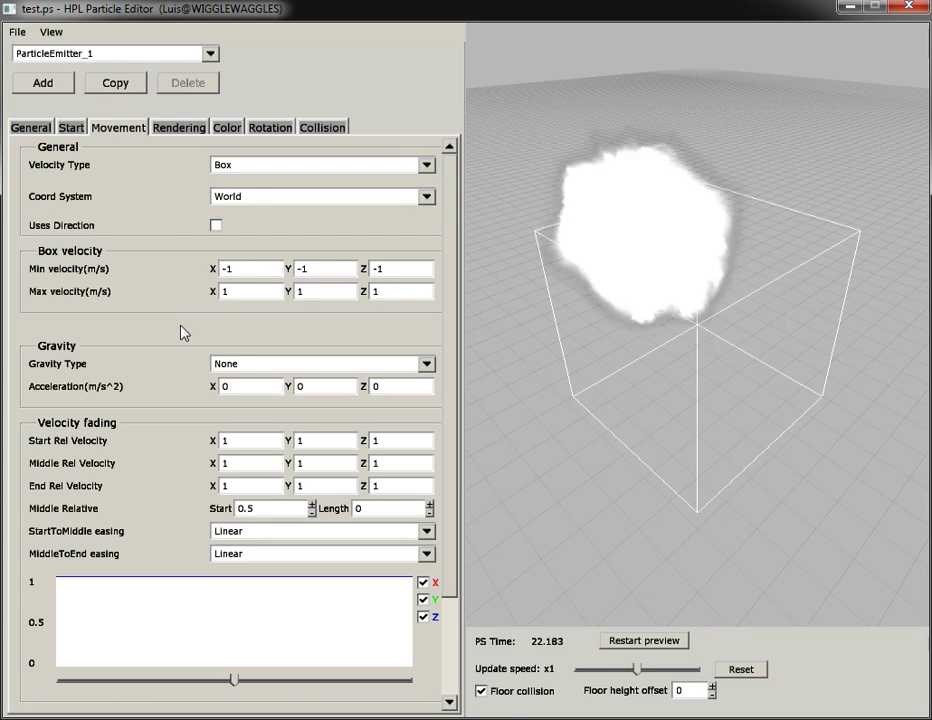
pyautogui.moveTo(490, 342); pyautogui.dragTo(678, 331)
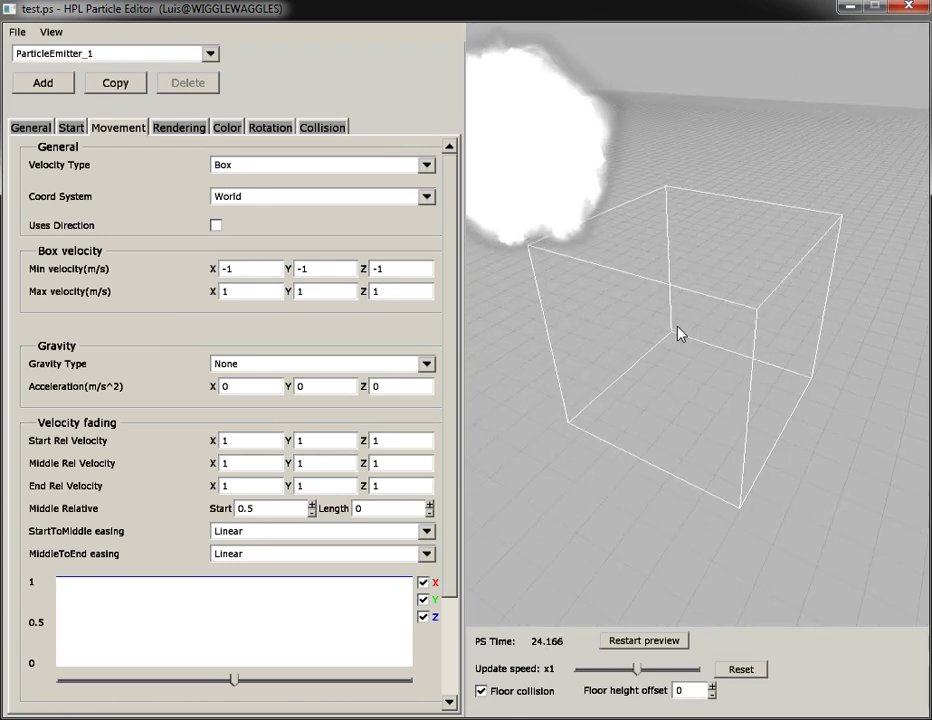
# Set the emitter's Max particles to 10 on the General tab.
pyautogui.click(14, 127)
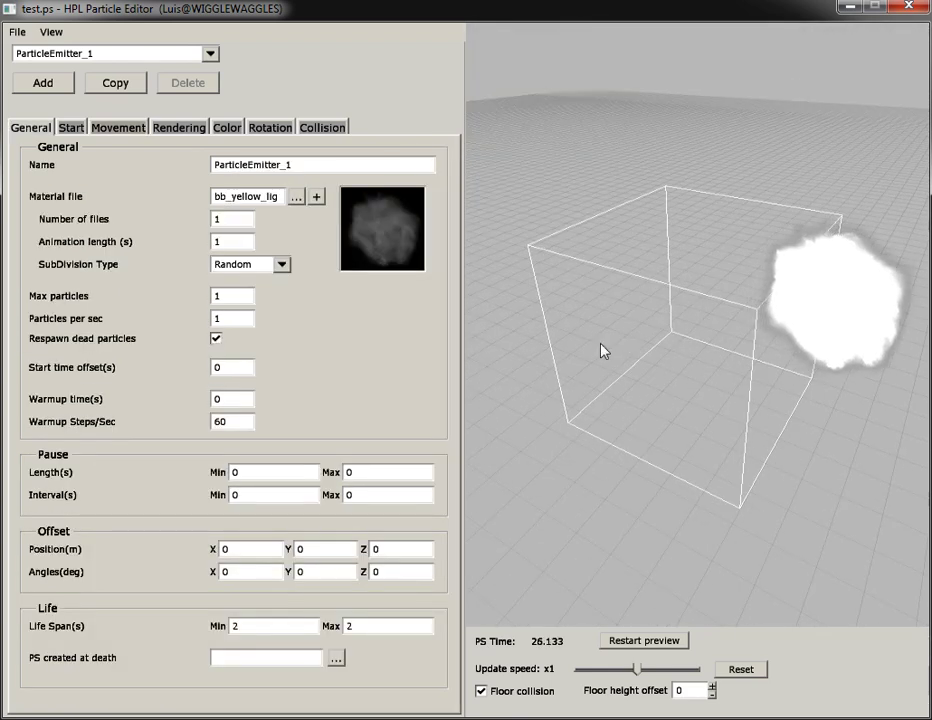
pyautogui.doubleClick(241, 296)
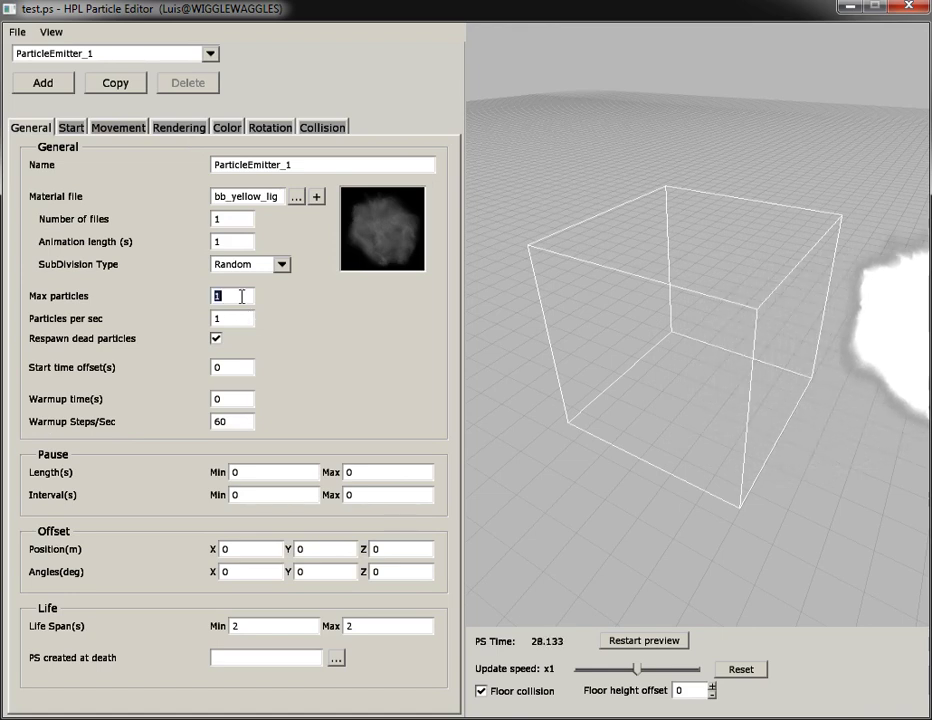
pyautogui.write('4')
pyautogui.press('Tab')
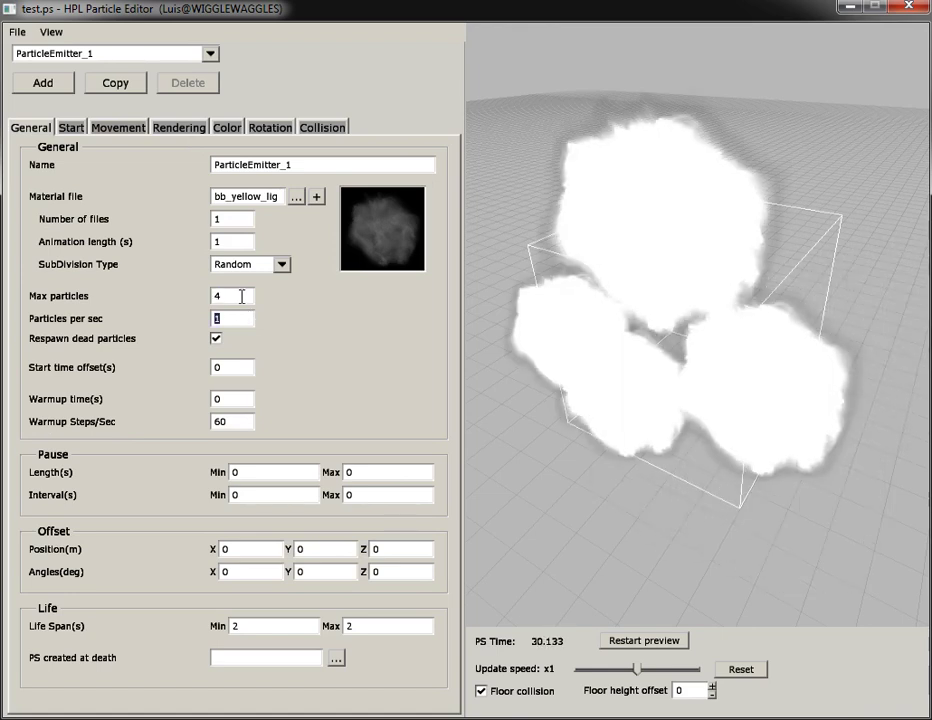
pyautogui.doubleClick(241, 296)
pyautogui.write('10')
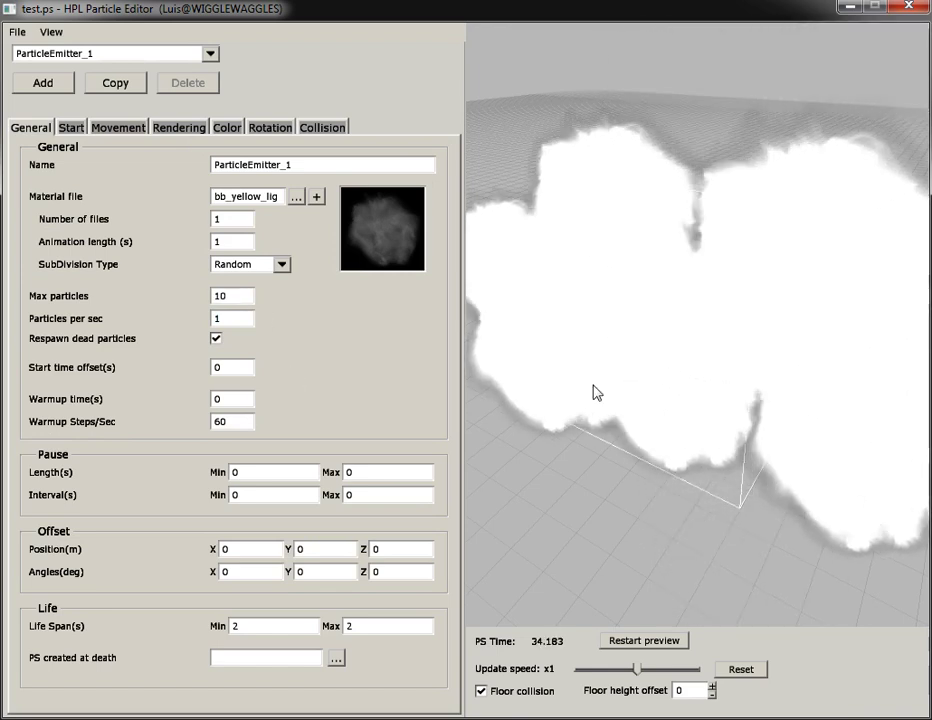
# Make red the Max Color, enable Keep color diagonal, and restart the preview.
pyautogui.click(228, 130)
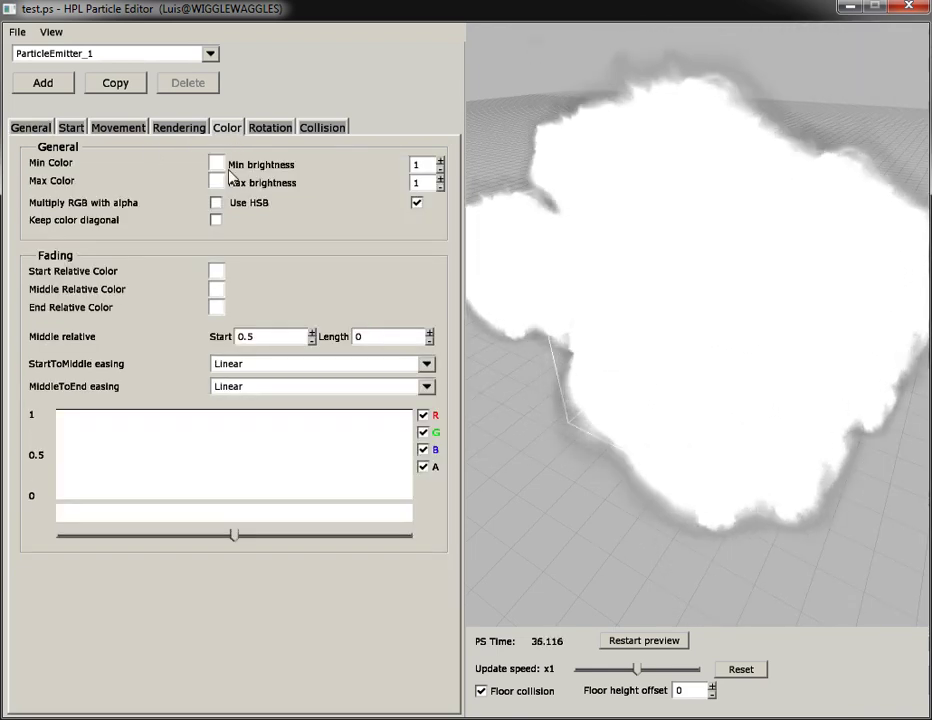
pyautogui.click(216, 181)
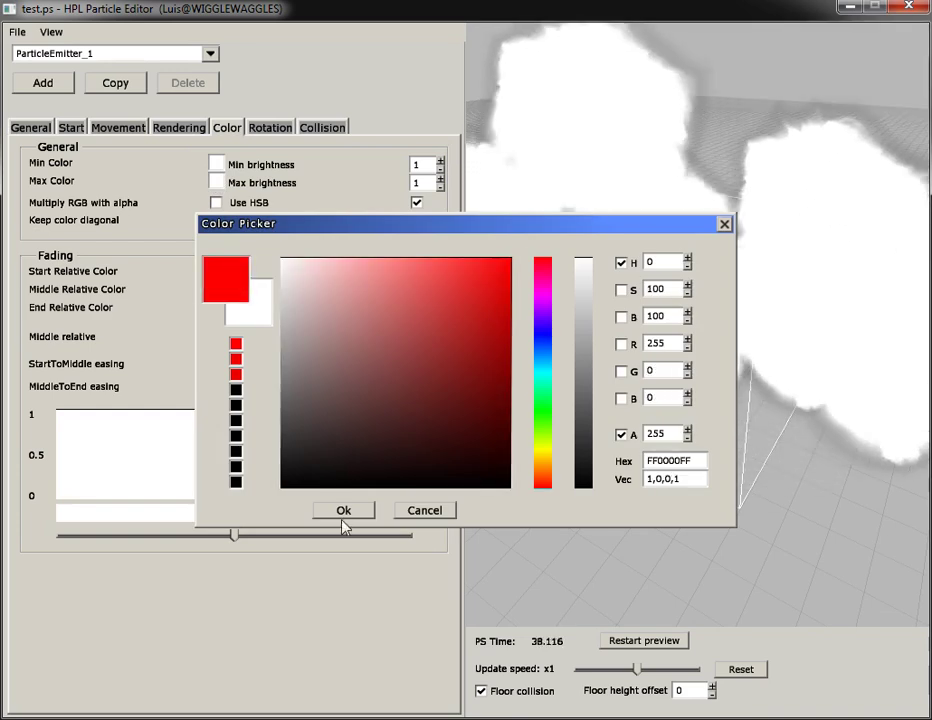
pyautogui.click(343, 510)
pyautogui.click(216, 220)
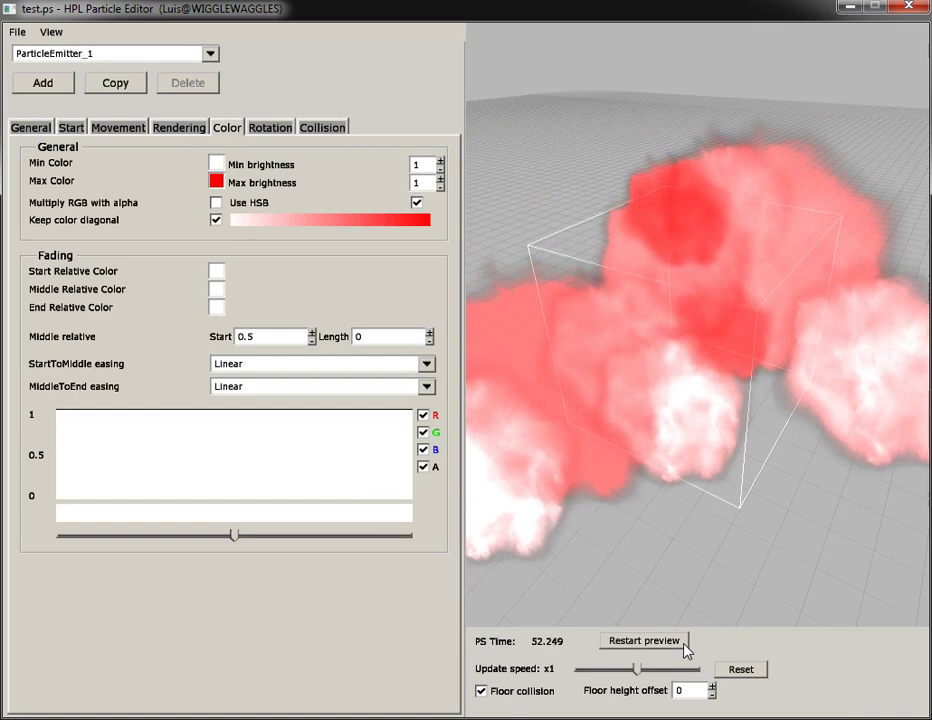
pyautogui.click(686, 647)
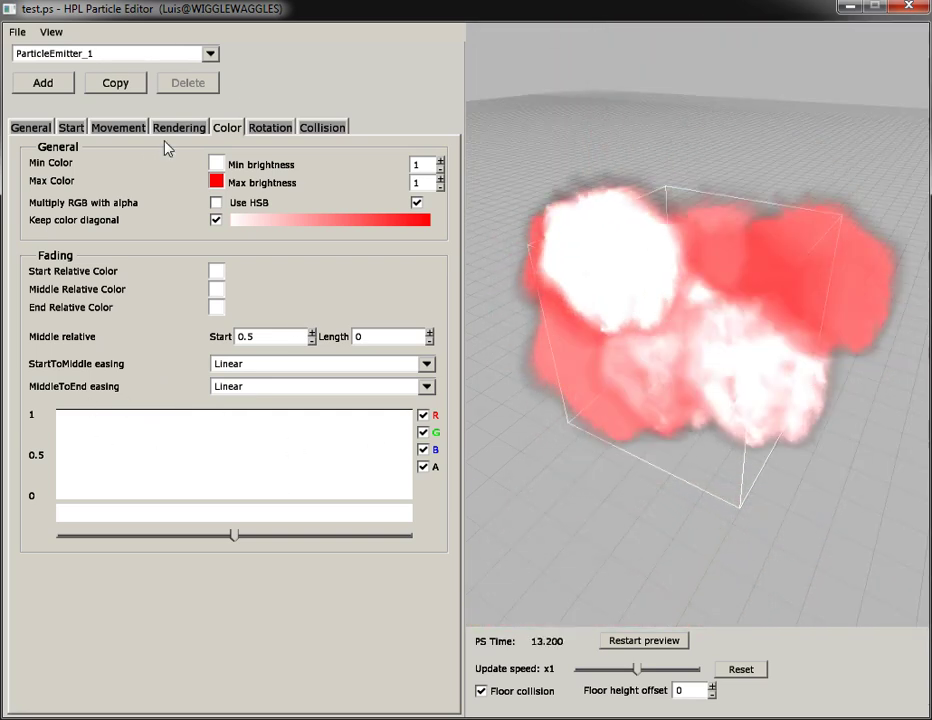
# Look over the Rendering settings, go back to Color, and bring up the File menu.
pyautogui.click(178, 127)
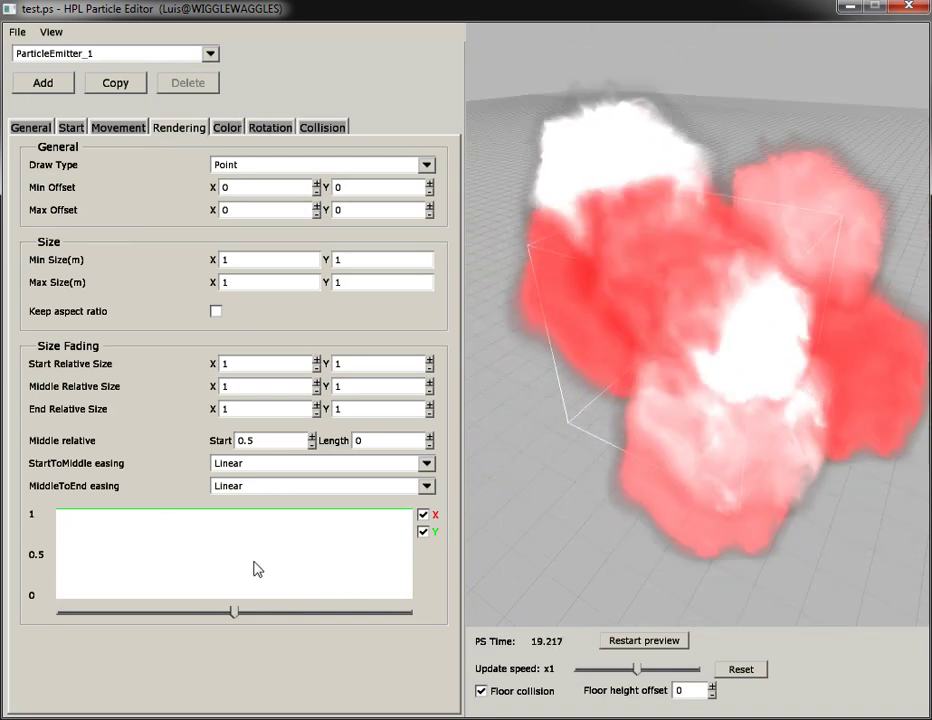
pyautogui.click(235, 128)
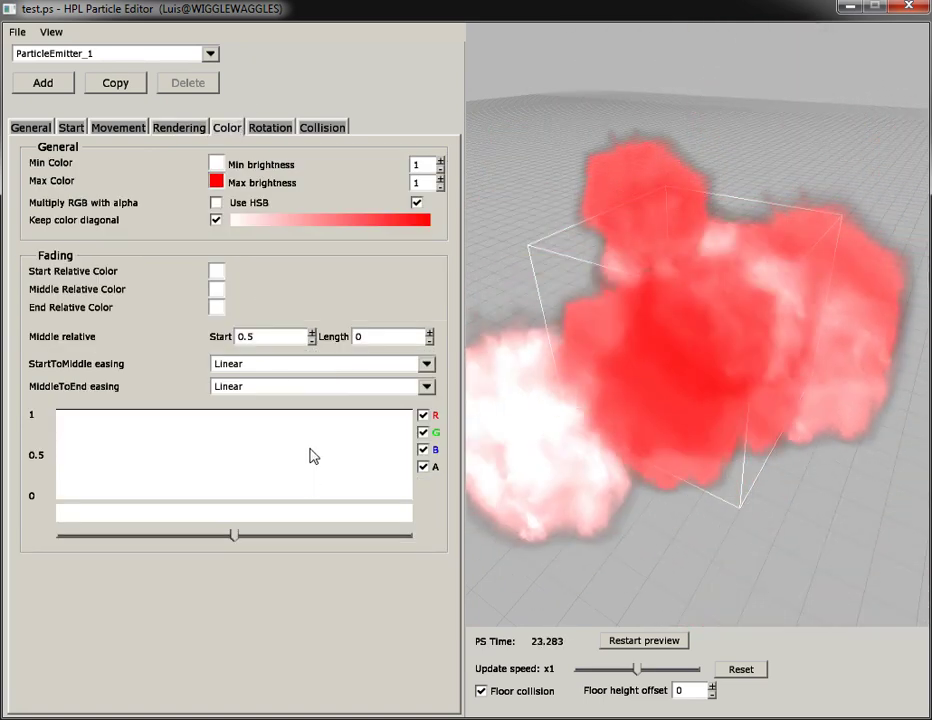
pyautogui.click(19, 32)
# Reload test.ps and show its rendering and size settings.
pyautogui.moveTo(60, 123)
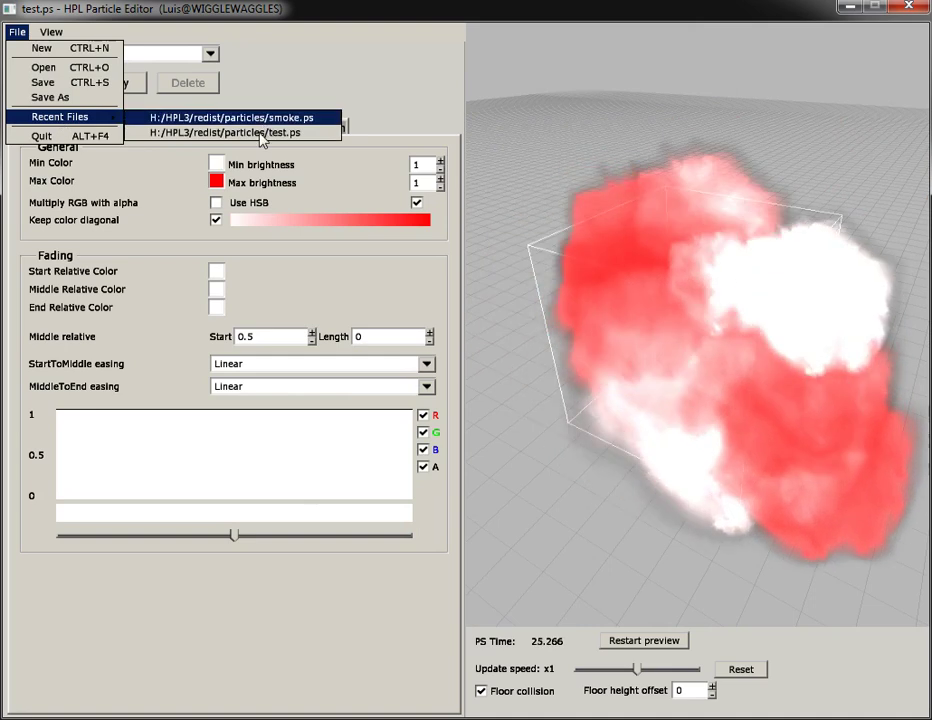
pyautogui.click(262, 136)
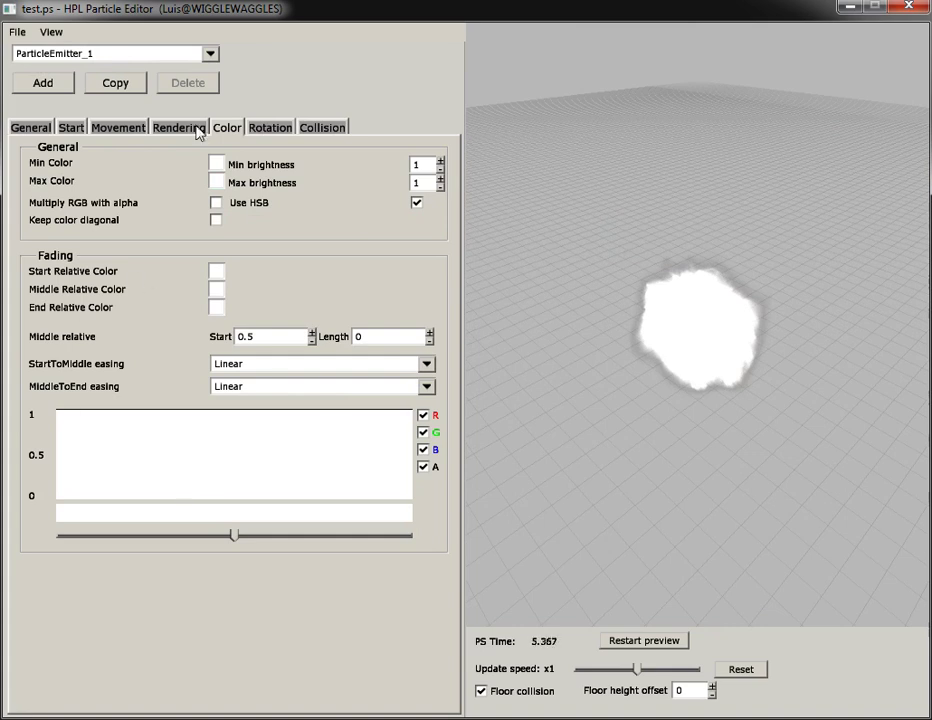
pyautogui.click(257, 133)
pyautogui.click(190, 132)
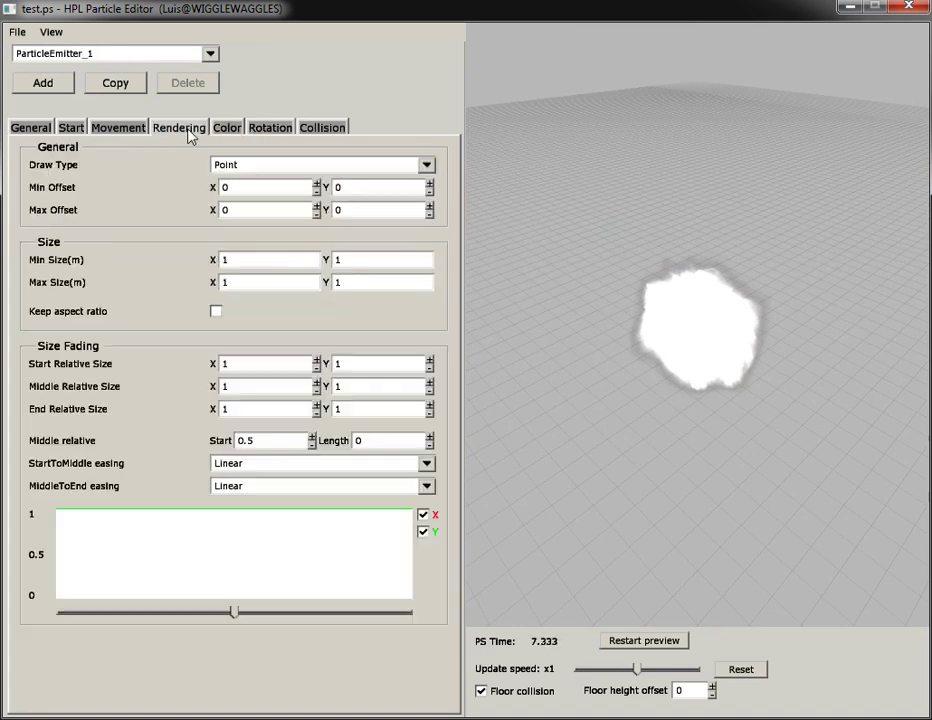
# Enter 0 in the relative size X and Y fields so particles shrink to nothing.
pyautogui.click(259, 358)
pyautogui.write('0')
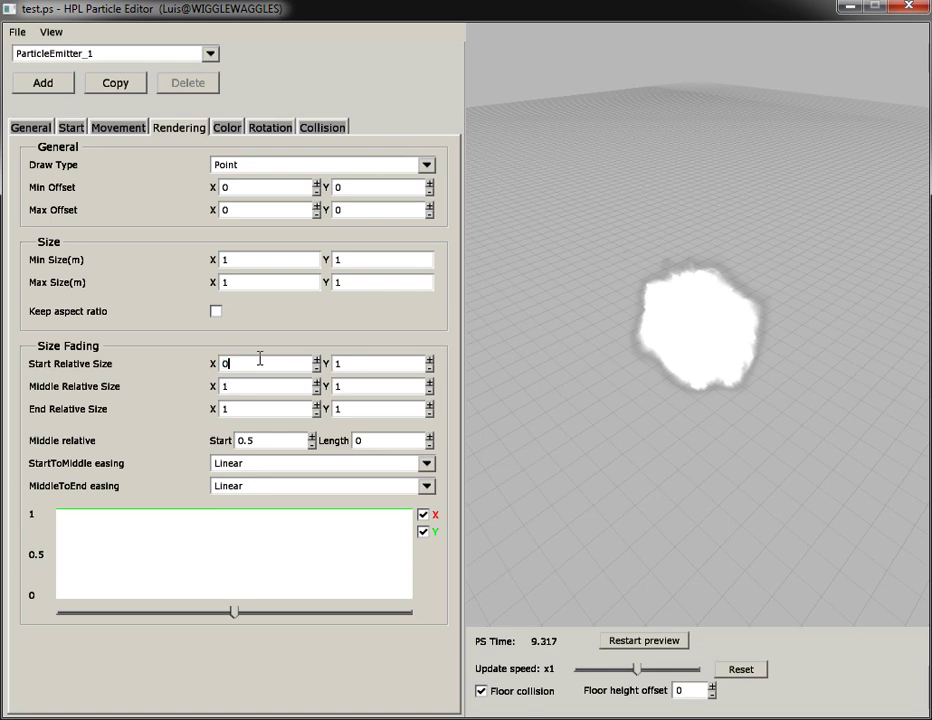
pyautogui.press('Tab')
pyautogui.write('0')
pyautogui.press('Tab')
pyautogui.press('Tab')
pyautogui.press('Tab')
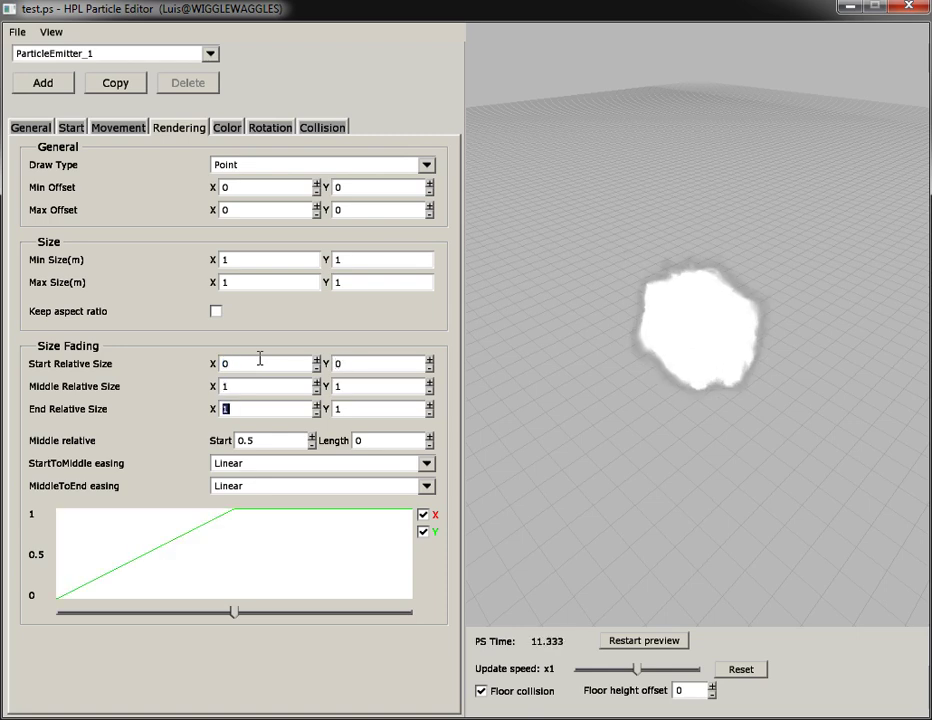
pyautogui.write('0')
pyautogui.press('Tab')
pyautogui.write('0')
pyautogui.press('Tab')
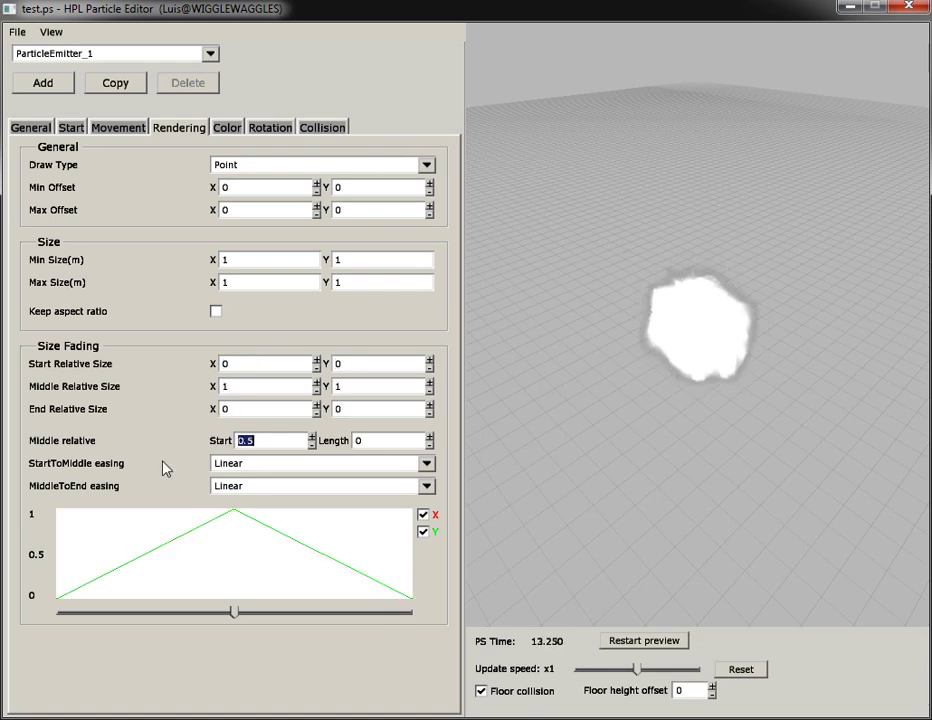
# Toggle the X and Y size curves on and off to inspect the size graph.
pyautogui.click(172, 560)
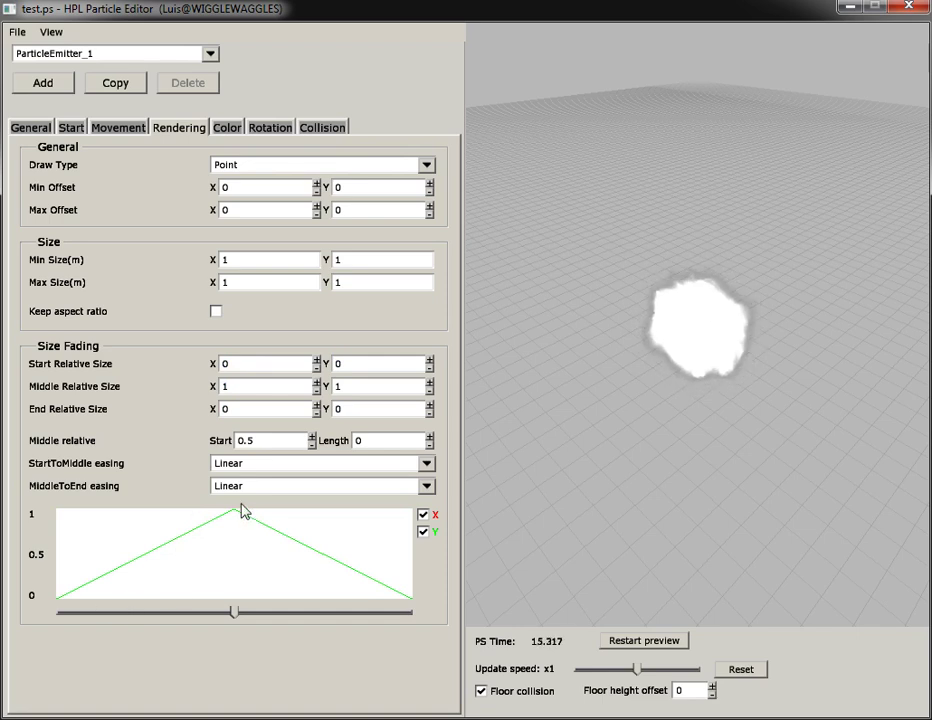
pyautogui.click(424, 533)
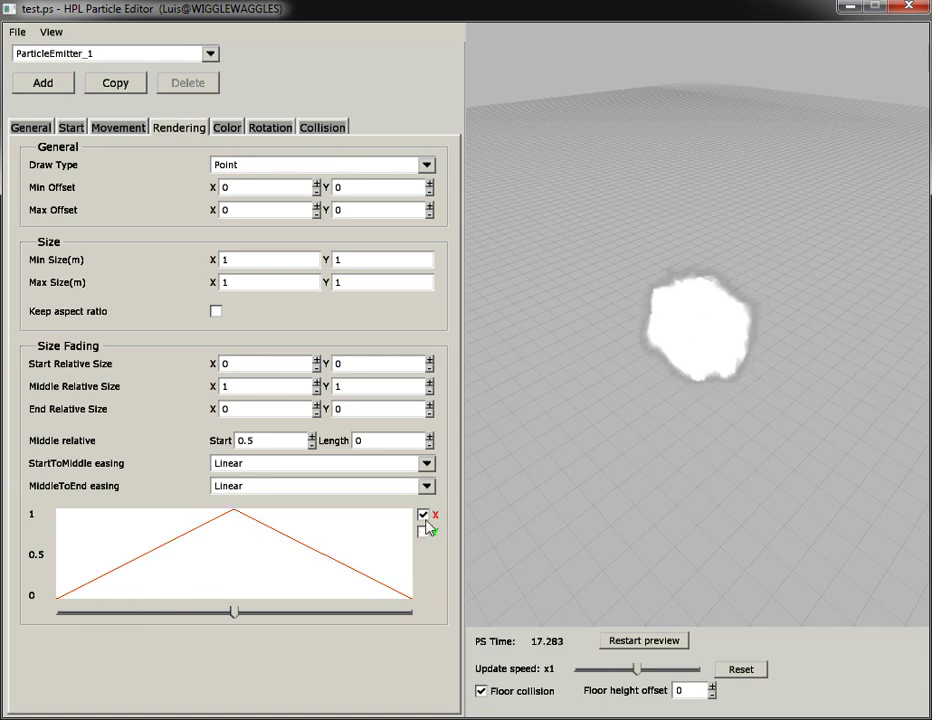
pyautogui.click(423, 514)
pyautogui.click(424, 533)
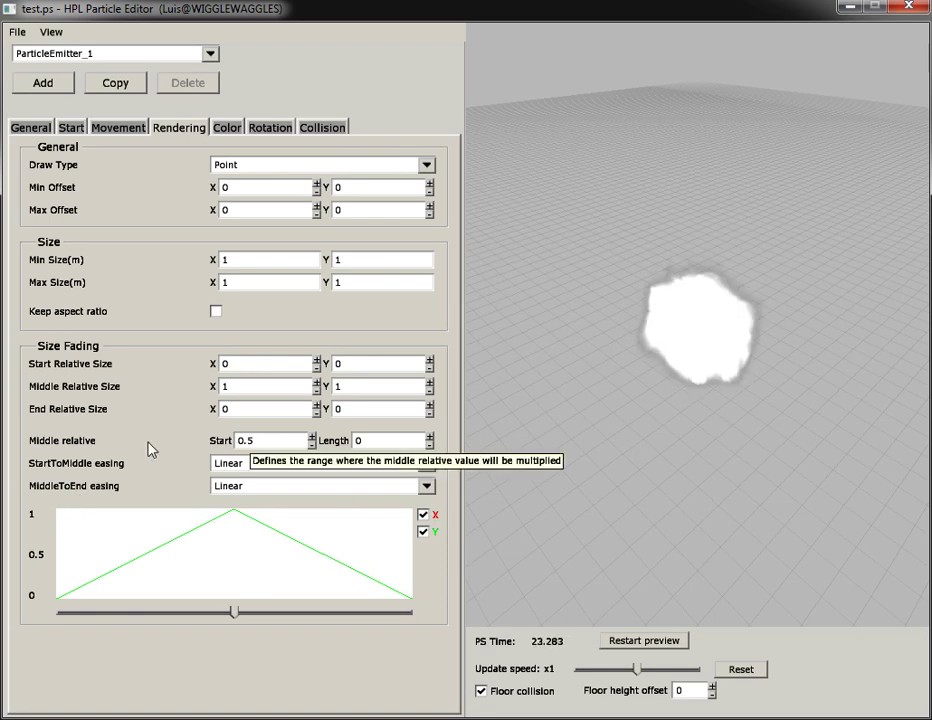
pyautogui.click(281, 463)
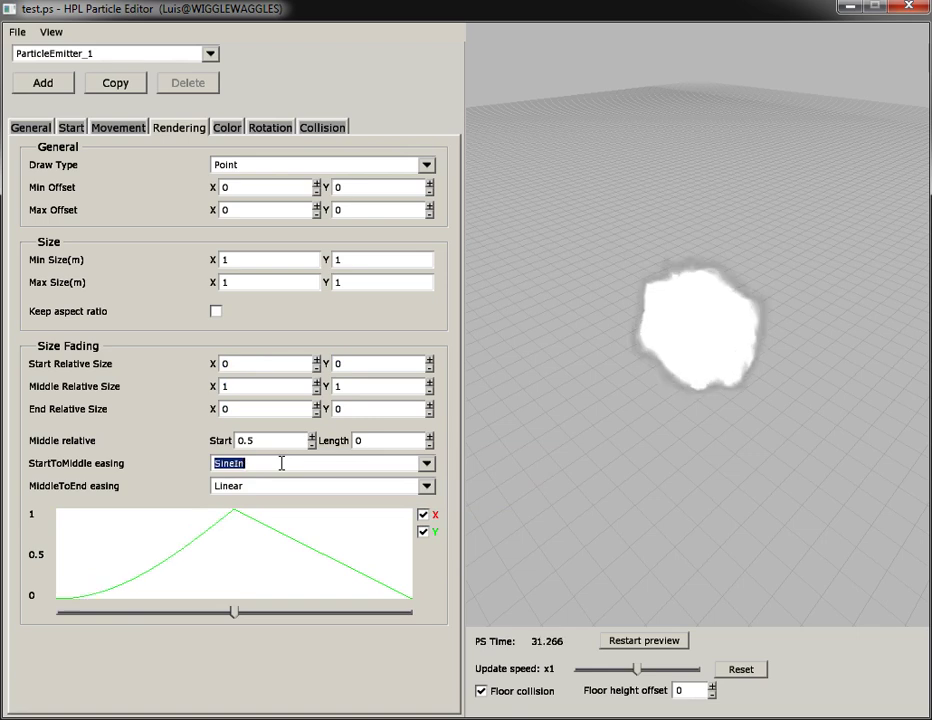
# Set StartToMiddle easing to QuadOut and reposition the middle size plateau.
pyautogui.scroll(-3, 281, 463)
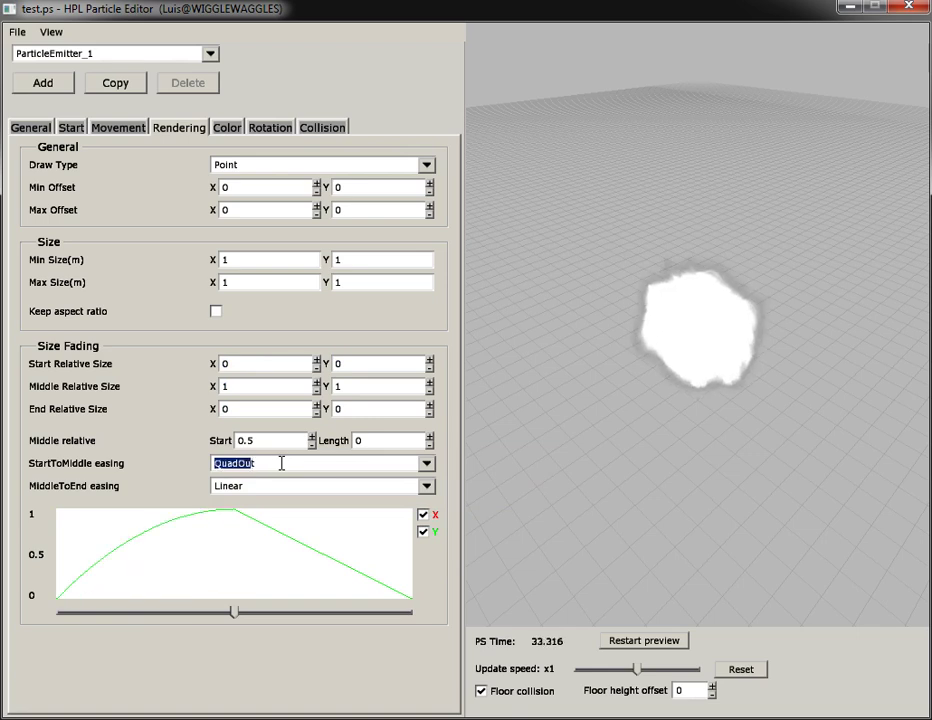
pyautogui.moveTo(233, 616); pyautogui.dragTo(160, 615)
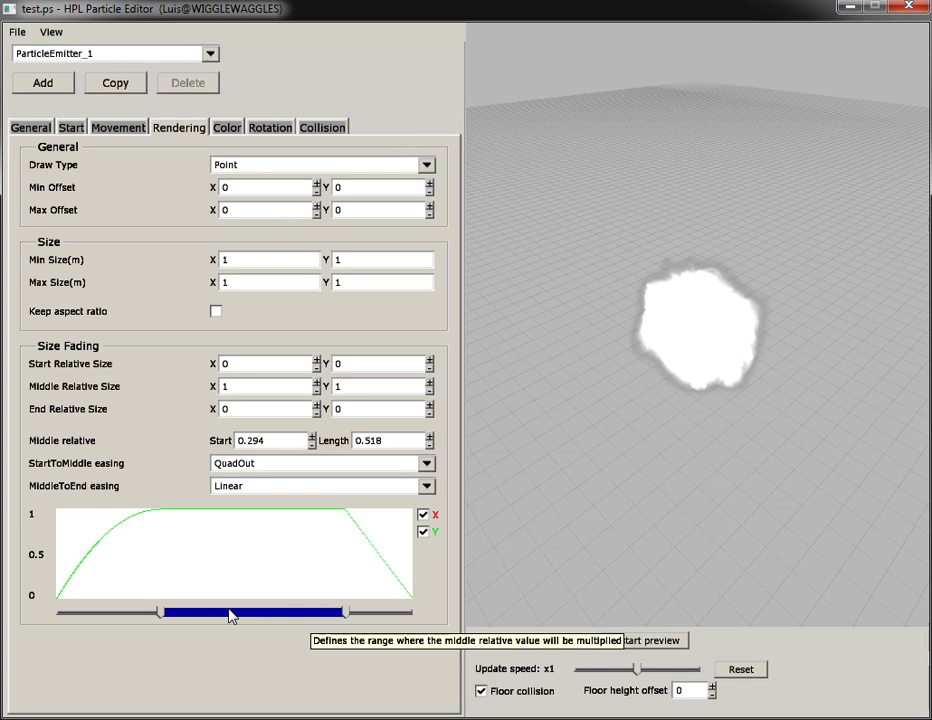
pyautogui.moveTo(250, 621)
pyautogui.mouseDown()
pyautogui.moveTo(200, 622)
pyautogui.moveTo(268, 626)
pyautogui.mouseUp()
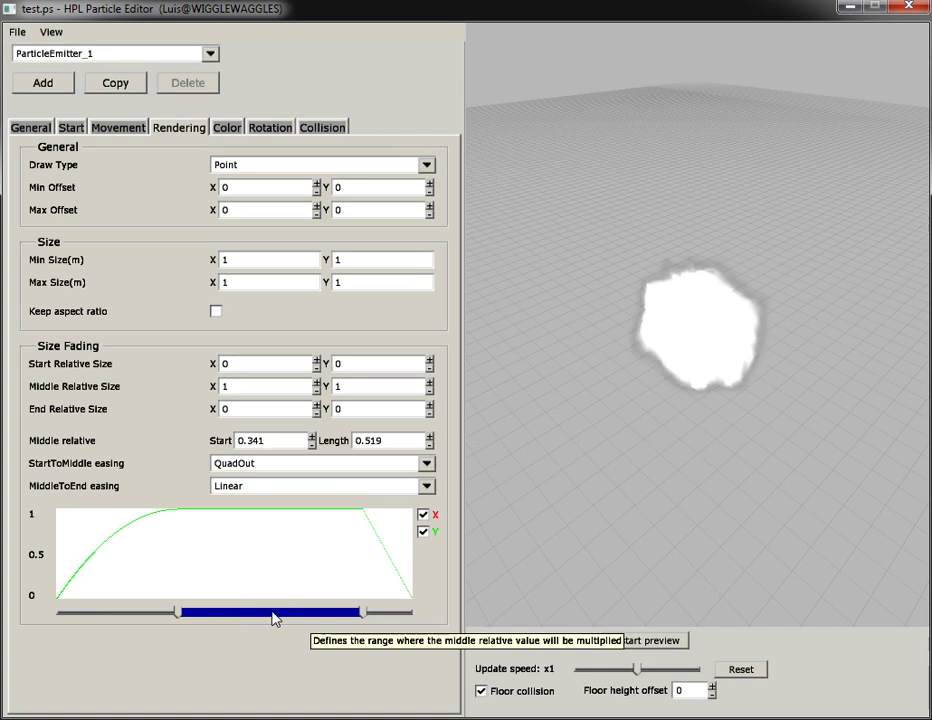
pyautogui.moveTo(273, 618); pyautogui.dragTo(235, 620)
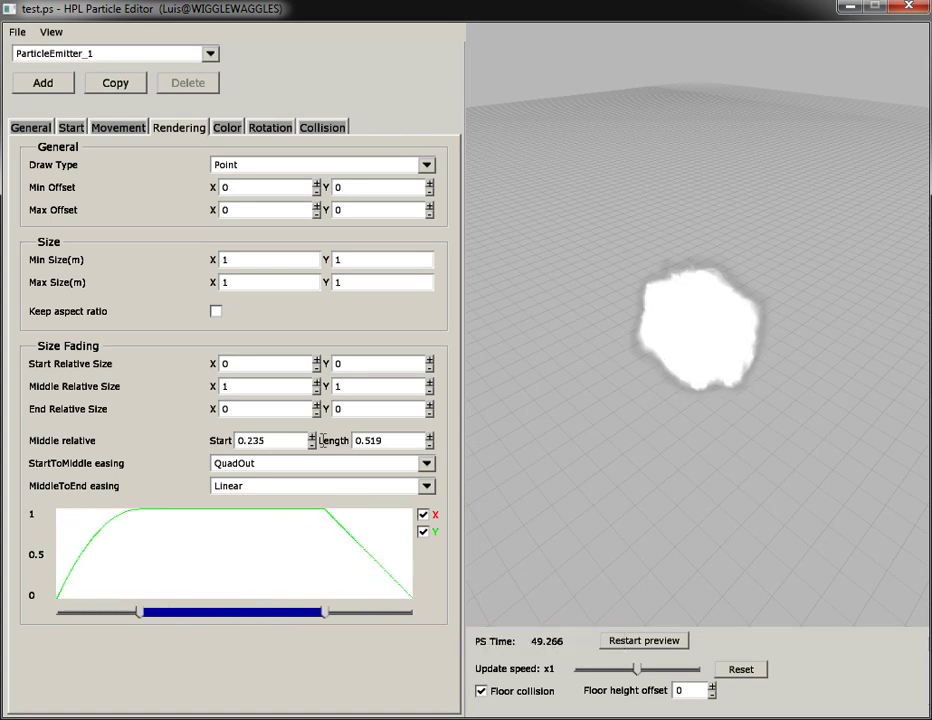
# Set MiddleToEnd easing to ExpoIn and move the plateau to start at 0.156, lasting 0.519.
pyautogui.click(435, 483)
pyautogui.click(354, 574)
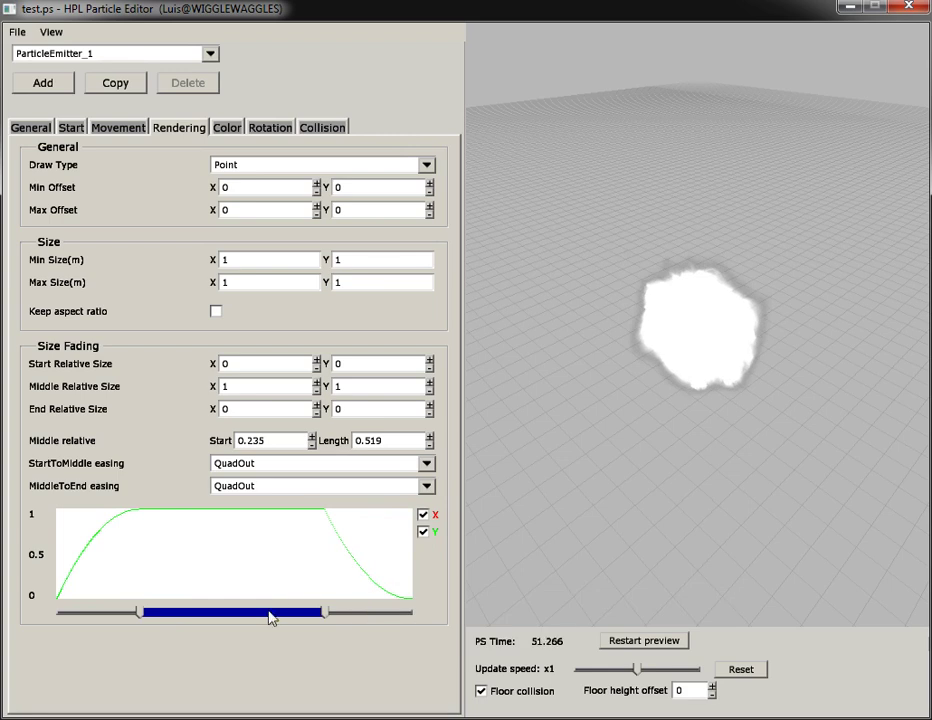
pyautogui.scroll(-5, 412, 489)
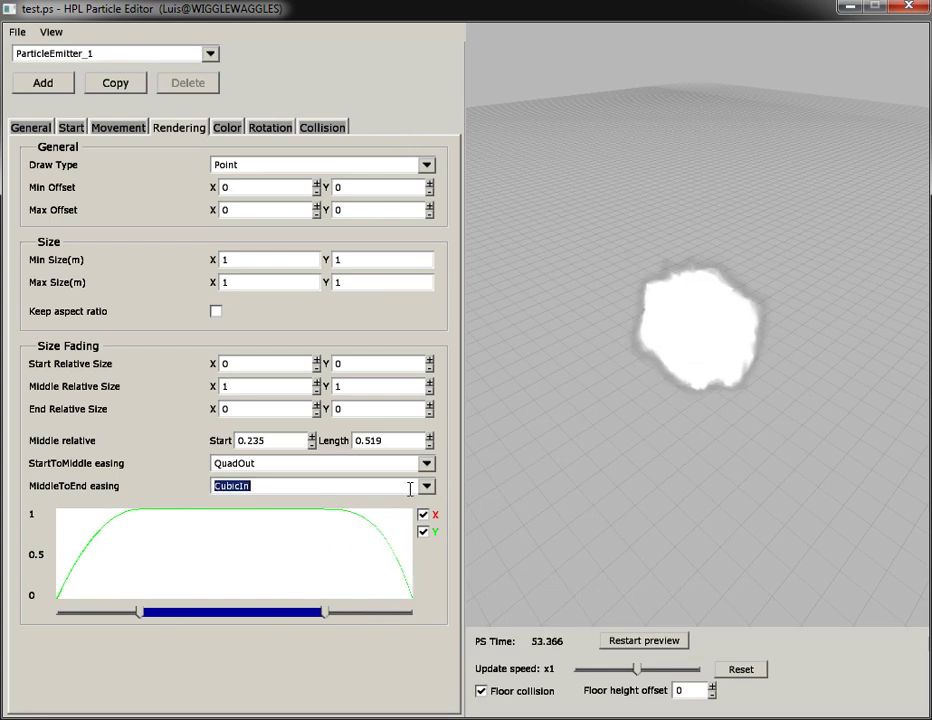
pyautogui.scroll(-12, 410, 489)
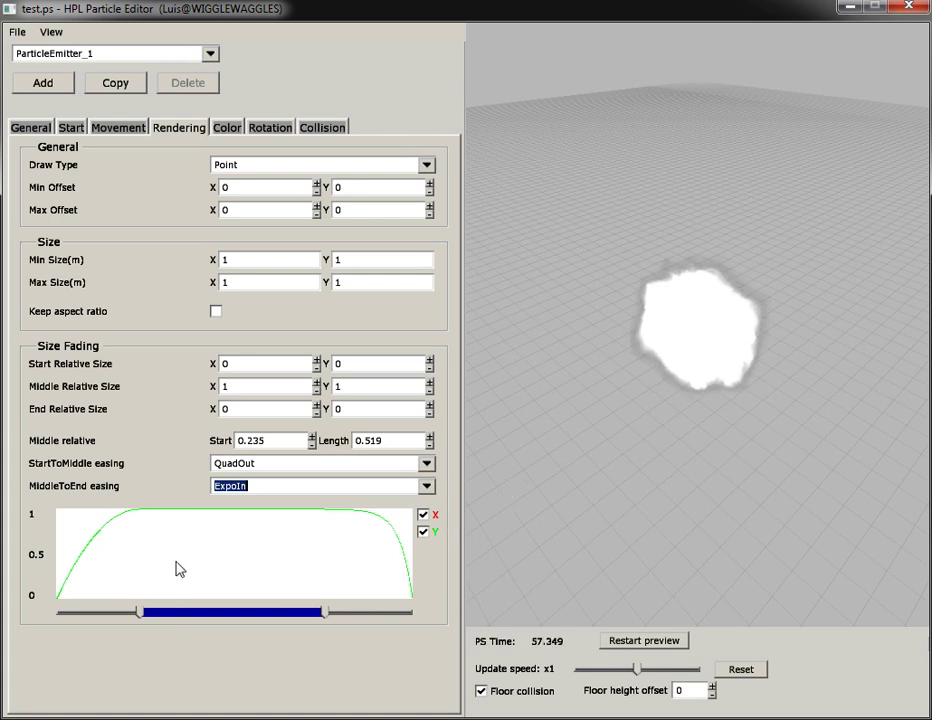
pyautogui.moveTo(229, 614); pyautogui.dragTo(216, 612)
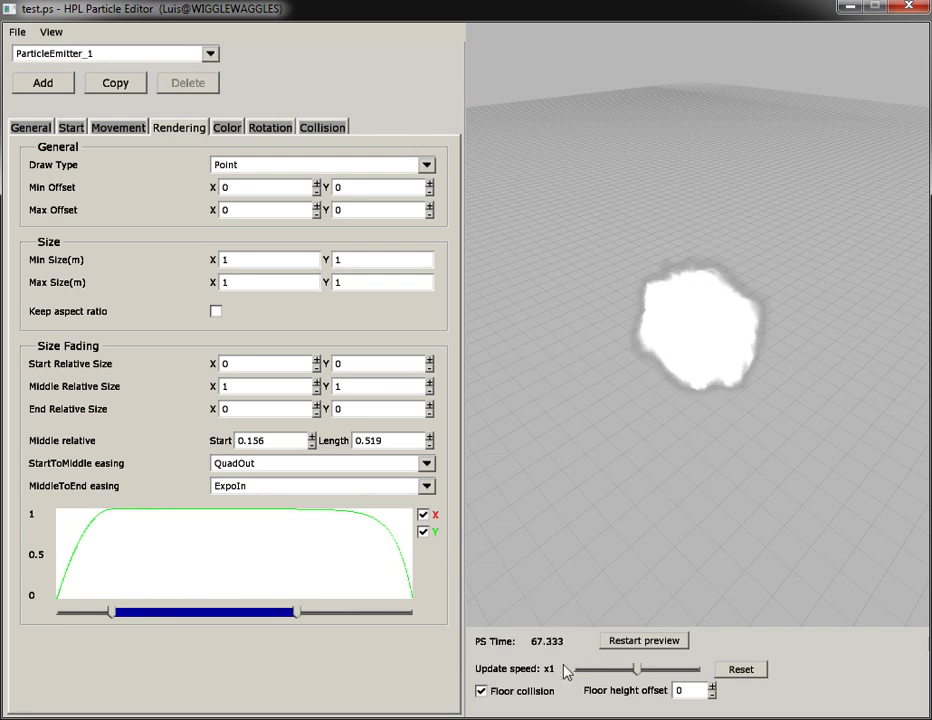
# Open smoke.ps from the recent files list.
pyautogui.click(17, 31)
pyautogui.moveTo(56, 120)
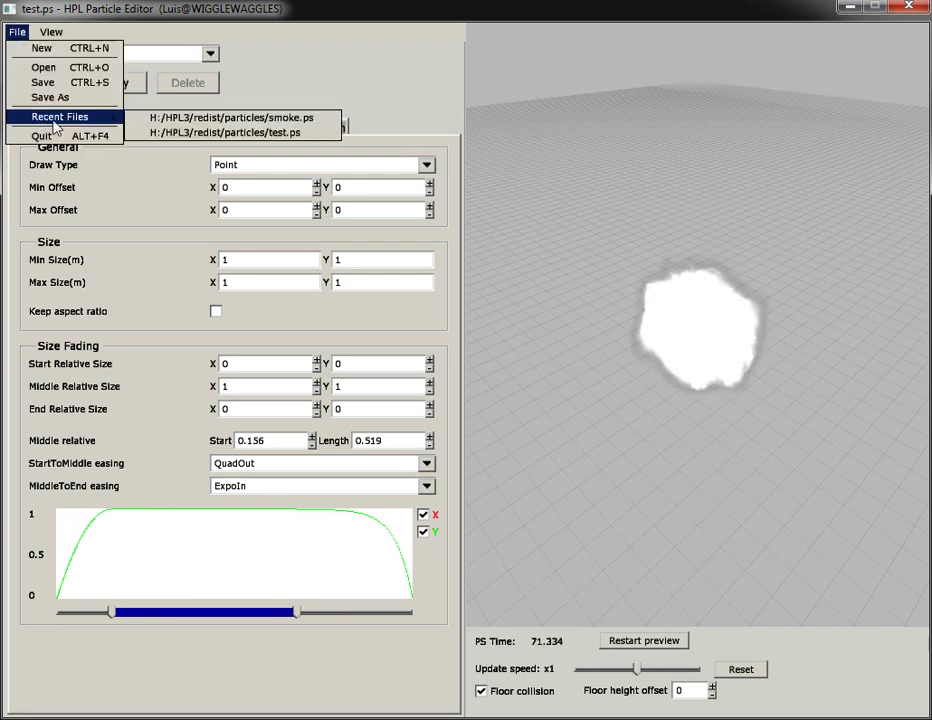
pyautogui.click(56, 125)
pyautogui.click(17, 31)
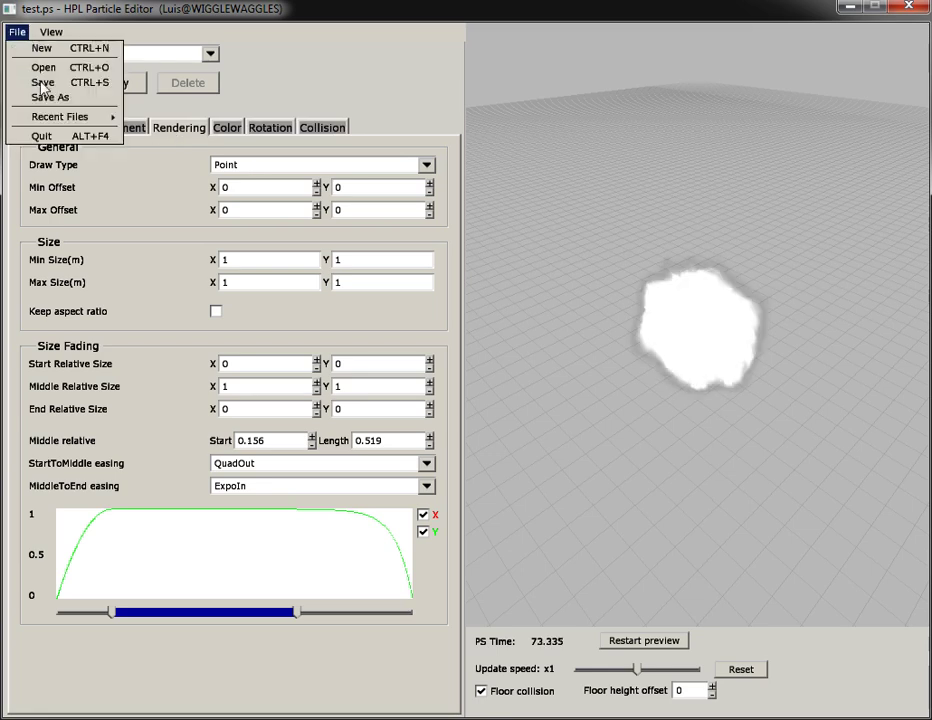
pyautogui.moveTo(52, 120)
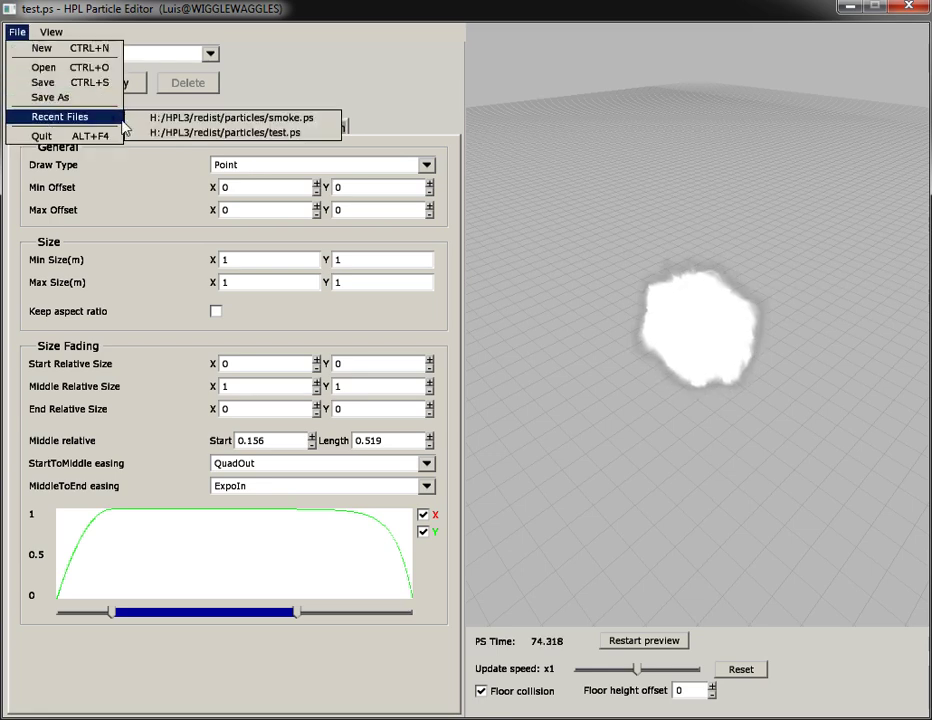
pyautogui.click(212, 118)
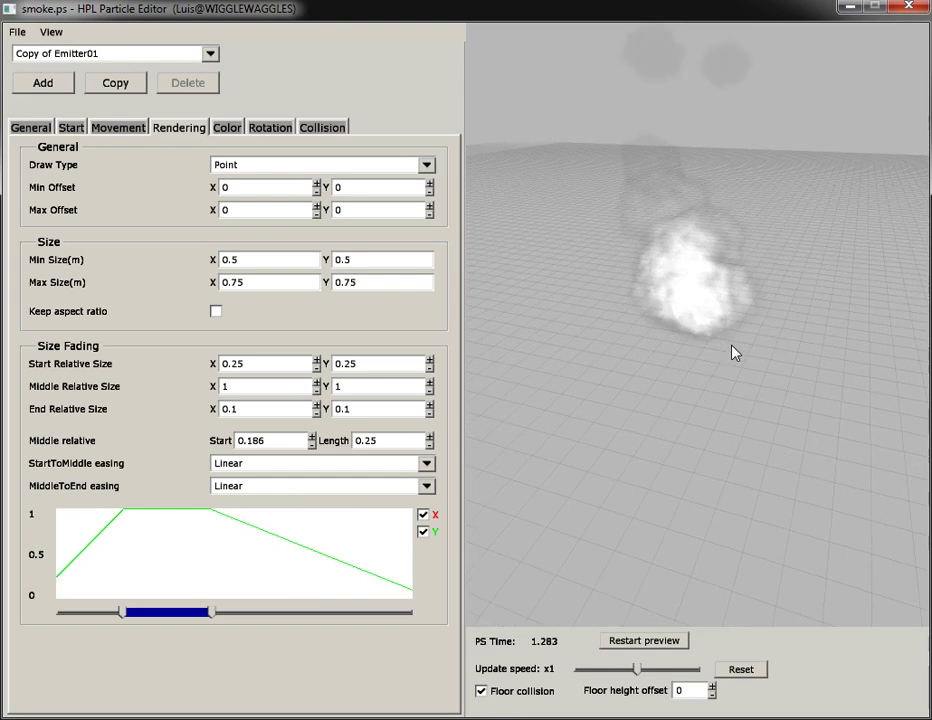
# Orbit around the smoke and slow the preview update speed to about x0.11.
pyautogui.moveTo(727, 302); pyautogui.dragTo(707, 381, button='middle')
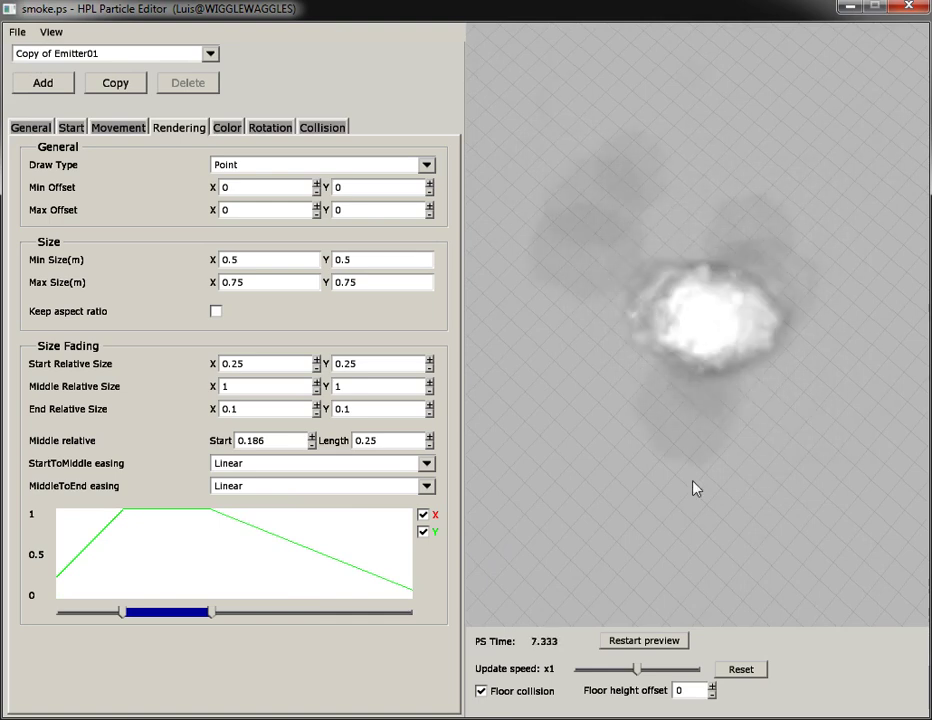
pyautogui.moveTo(696, 488); pyautogui.dragTo(718, 389)
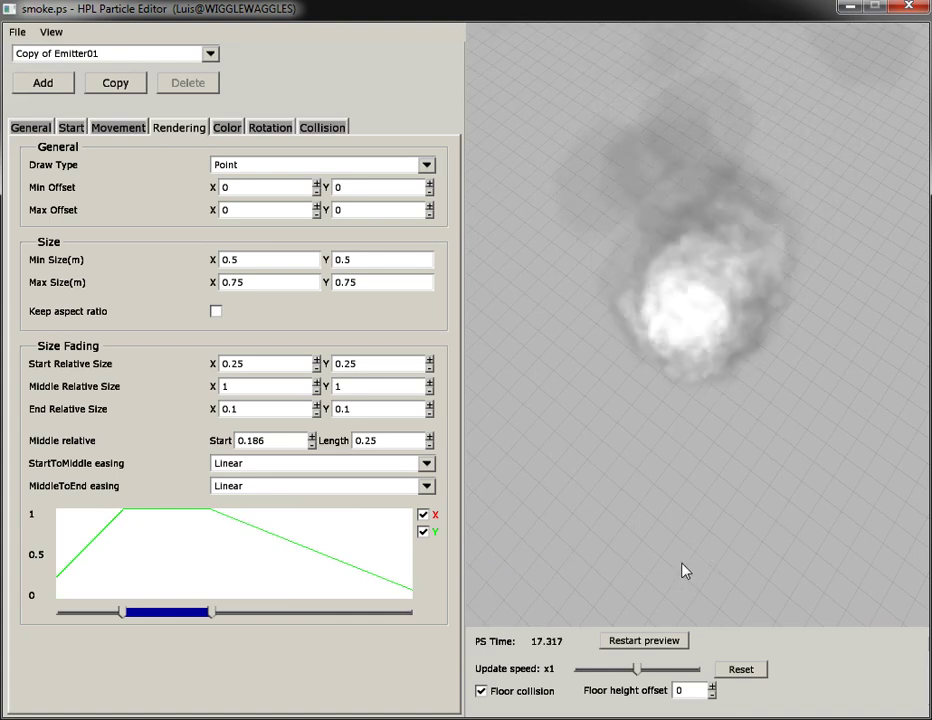
pyautogui.moveTo(637, 669); pyautogui.dragTo(581, 678)
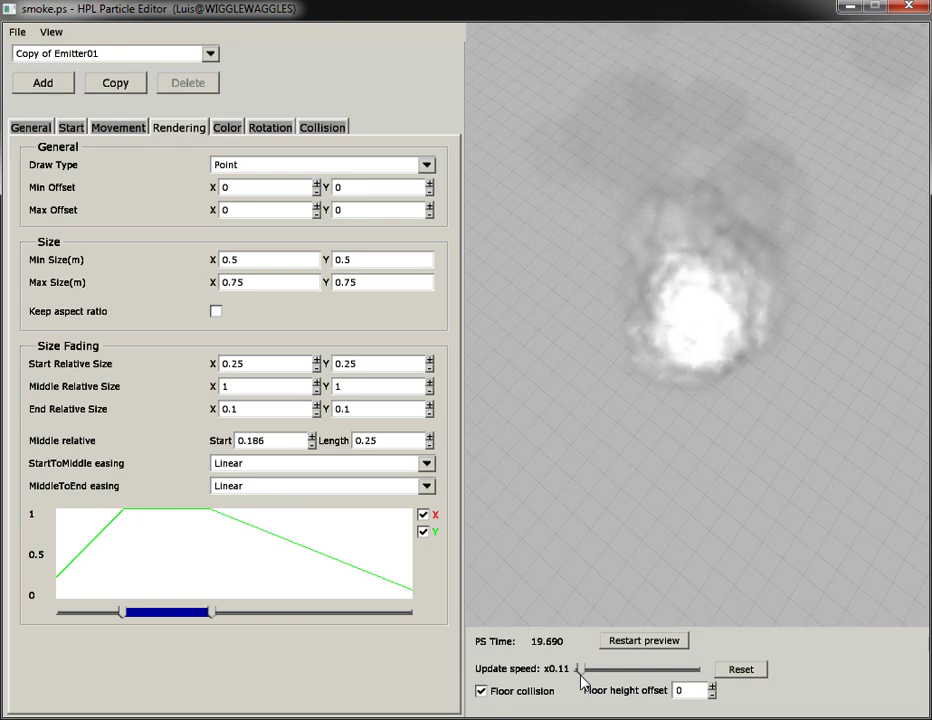
# Freeze the smoke preview at x0 update speed and orbit around it.
pyautogui.moveTo(581, 678); pyautogui.dragTo(570, 683)
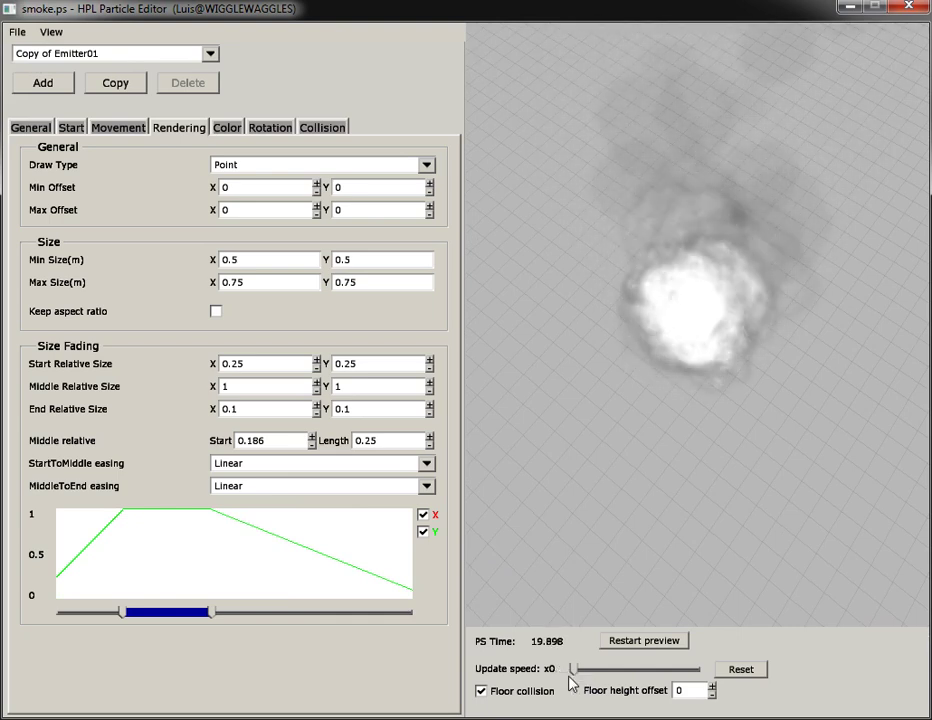
pyautogui.keyDown('alt'); pyautogui.moveTo(641, 485); pyautogui.dragTo(761, 357); pyautogui.keyUp('alt')
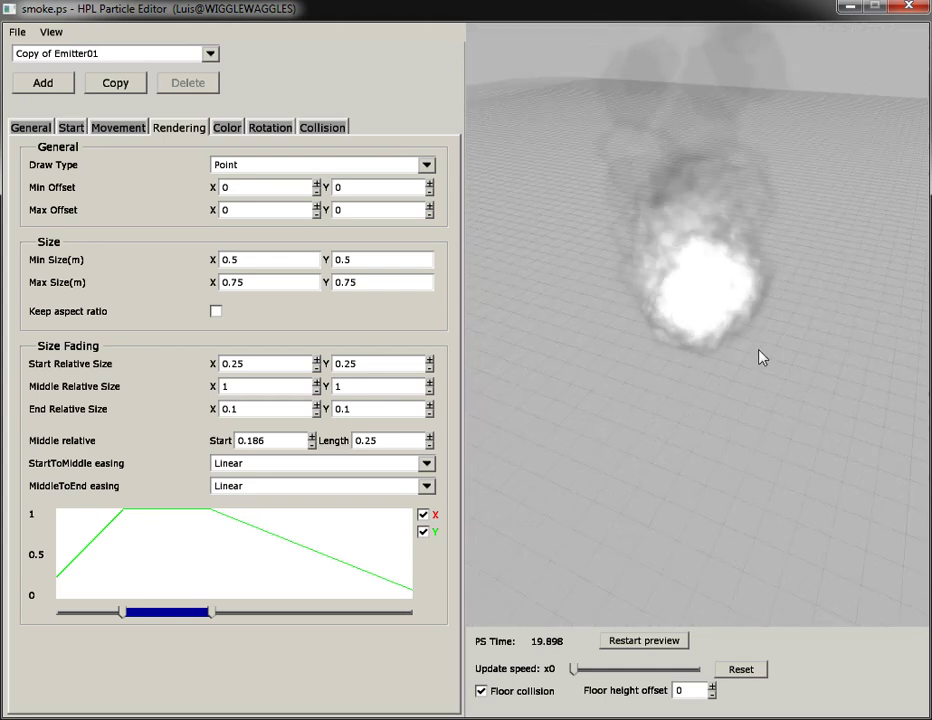
pyautogui.keyDown('alt'); pyautogui.moveTo(688, 364); pyautogui.dragTo(783, 380); pyautogui.keyUp('alt')
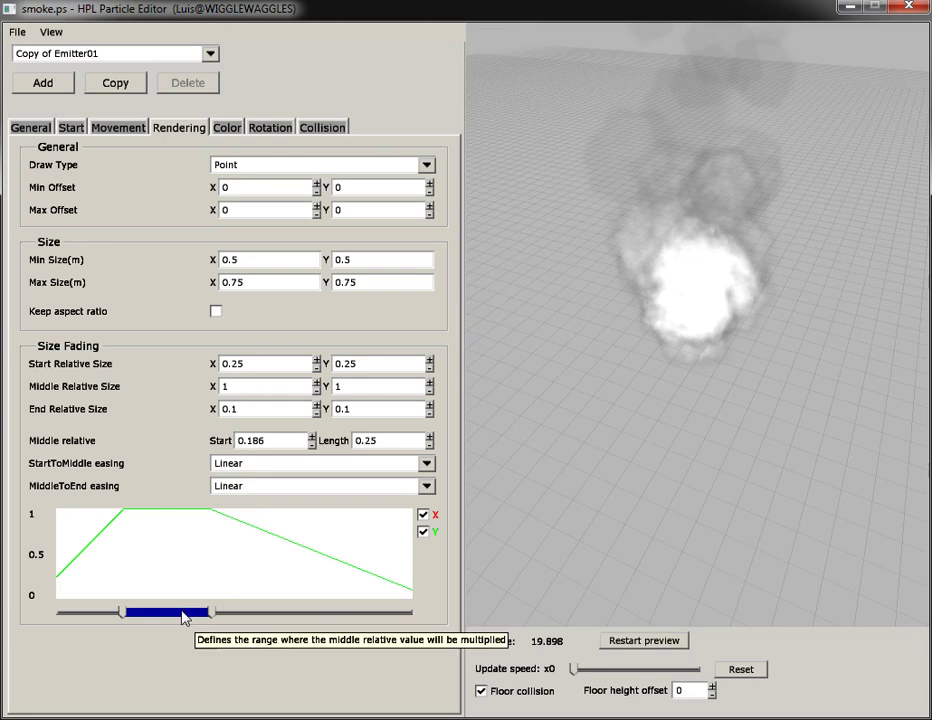
# Move the size plateau start to 0.153, then drag the colour plateau toward 0.273.
pyautogui.moveTo(183, 614)
pyautogui.mouseDown()
pyautogui.moveTo(312, 610)
pyautogui.moveTo(172, 615)
pyautogui.mouseUp()
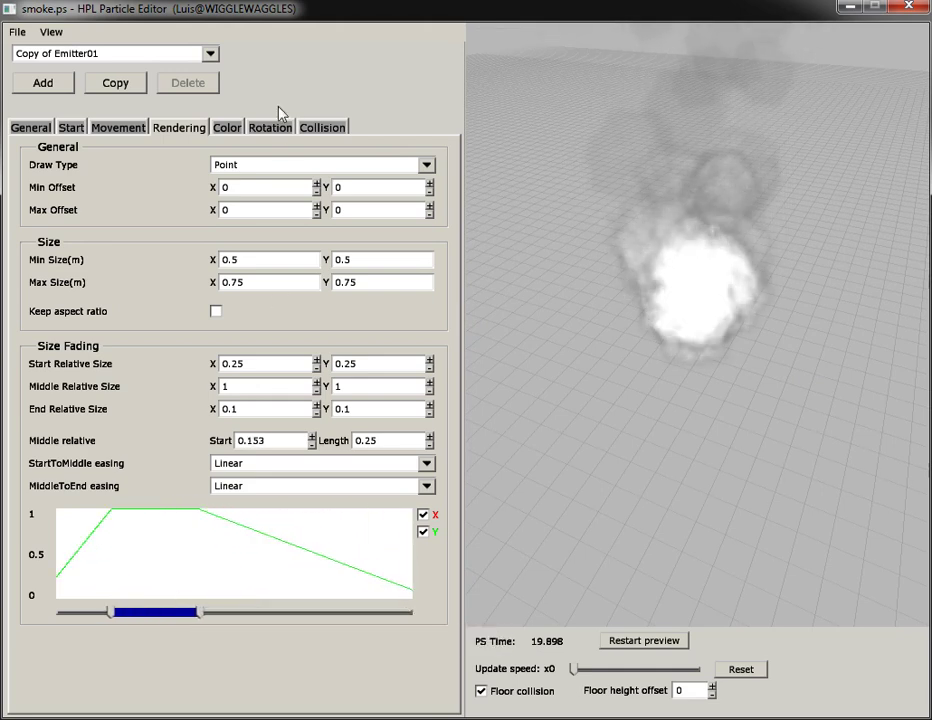
pyautogui.click(227, 128)
pyautogui.moveTo(161, 541); pyautogui.dragTo(191, 546)
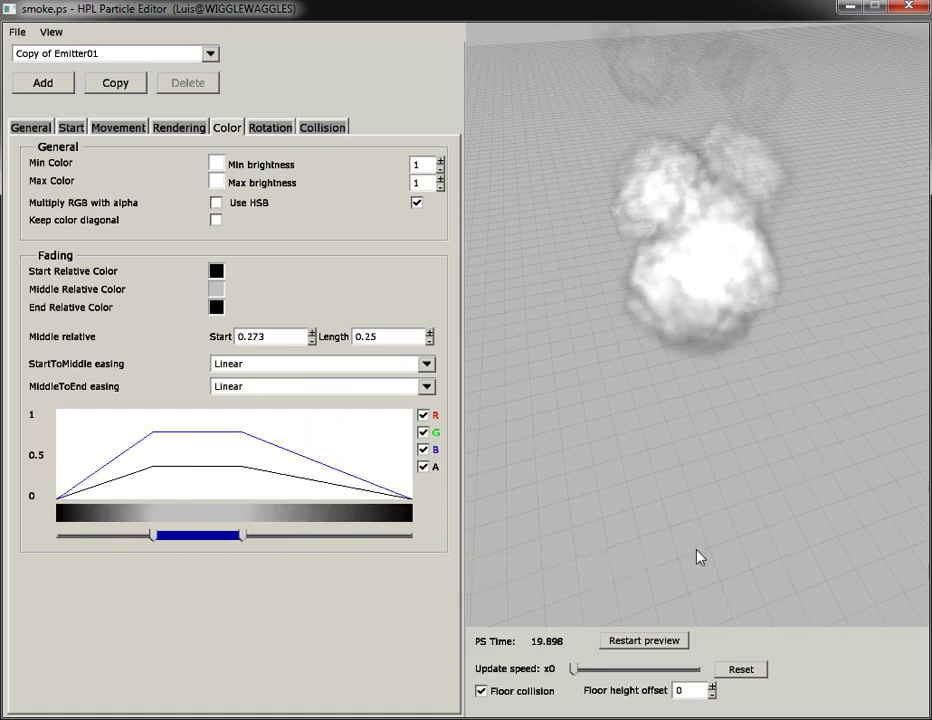
# Reset update speed to x1, try other speeds, then reset to x1 again.
pyautogui.click(745, 677)
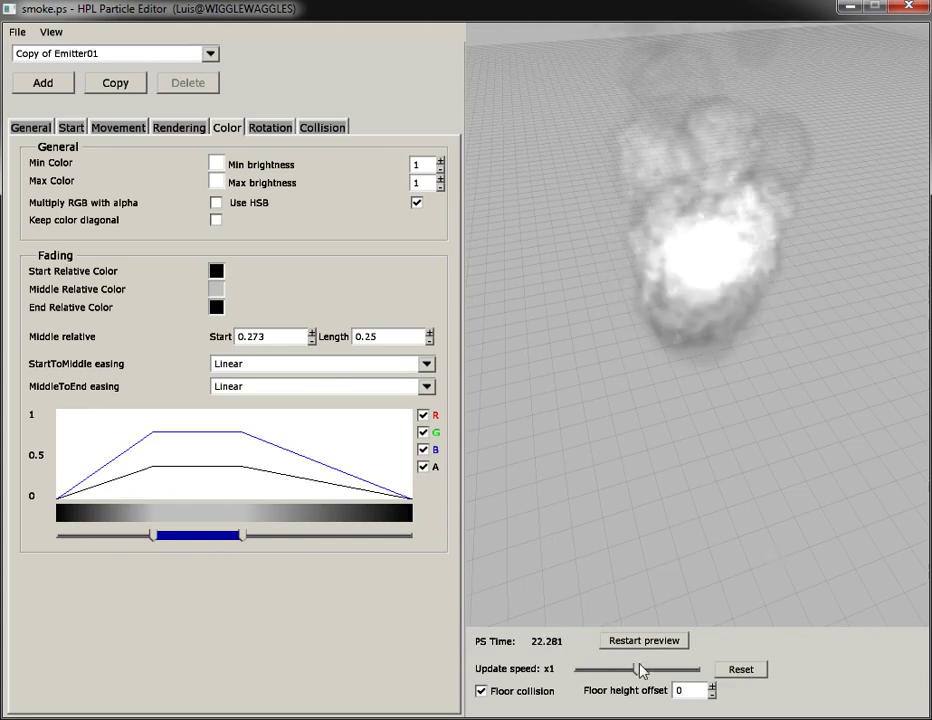
pyautogui.moveTo(650, 675)
pyautogui.mouseDown()
pyautogui.moveTo(618, 672)
pyautogui.moveTo(662, 670)
pyautogui.mouseUp()
pyautogui.click(745, 669)
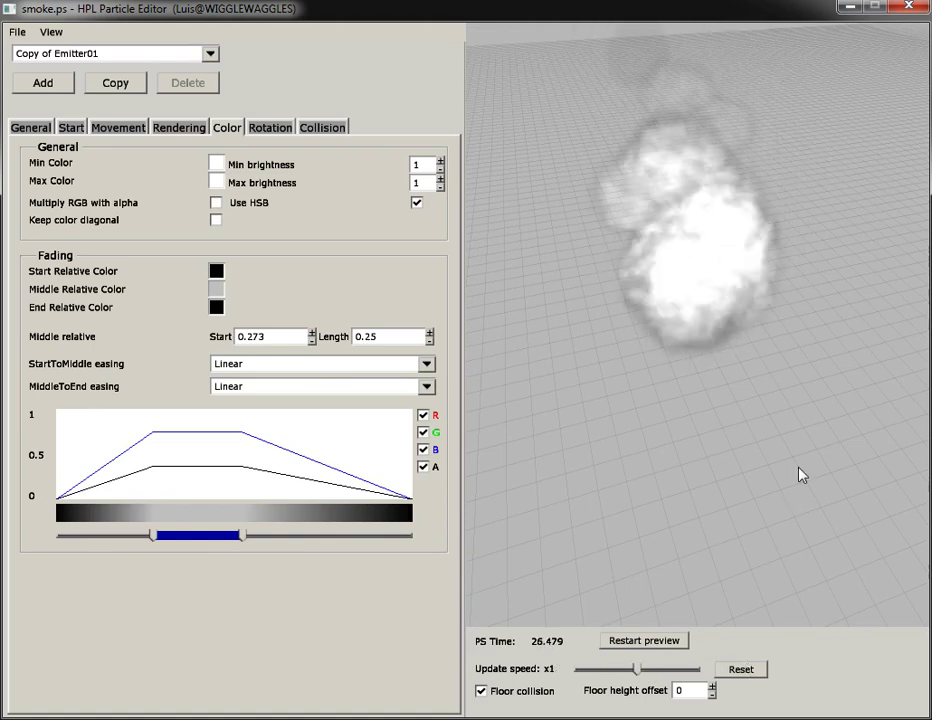